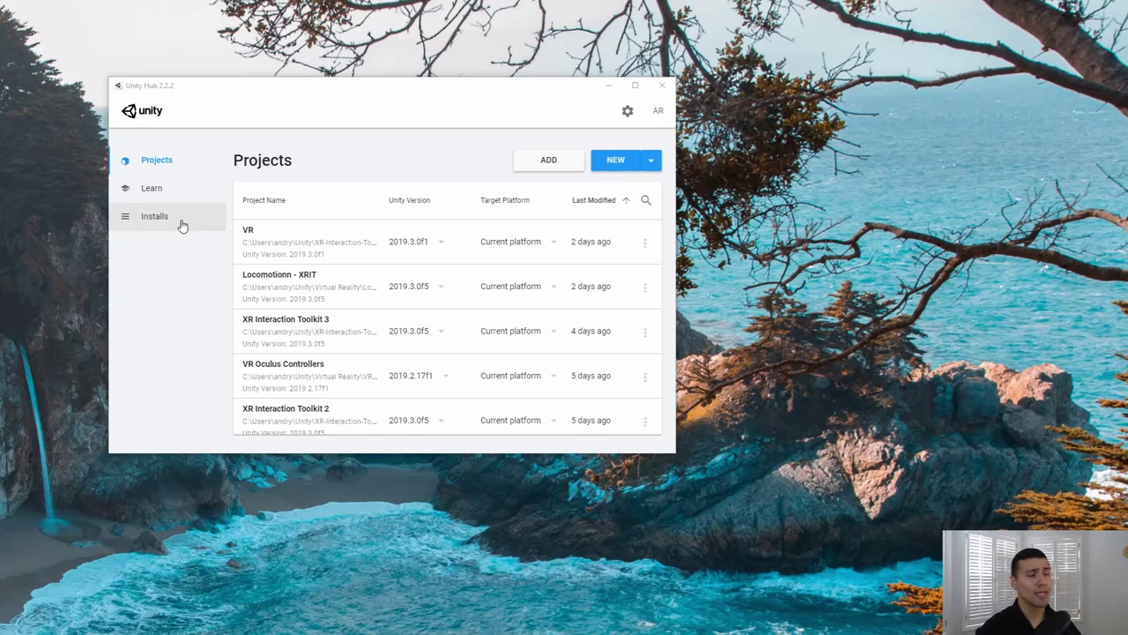
Try to add Unity 2019.3.0f6 with Android Build Support, including Android SDK & NDK Tools and OpenJDK
{"action": "left_click", "coordinate": [175, 222]}
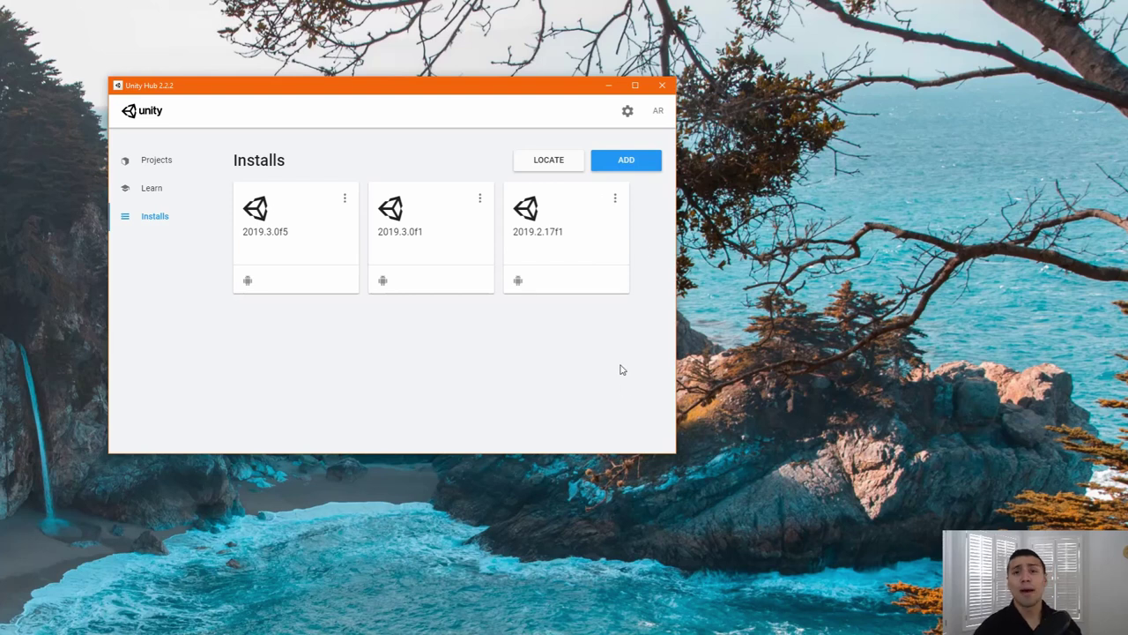
{"action": "left_click", "coordinate": [628, 162]}
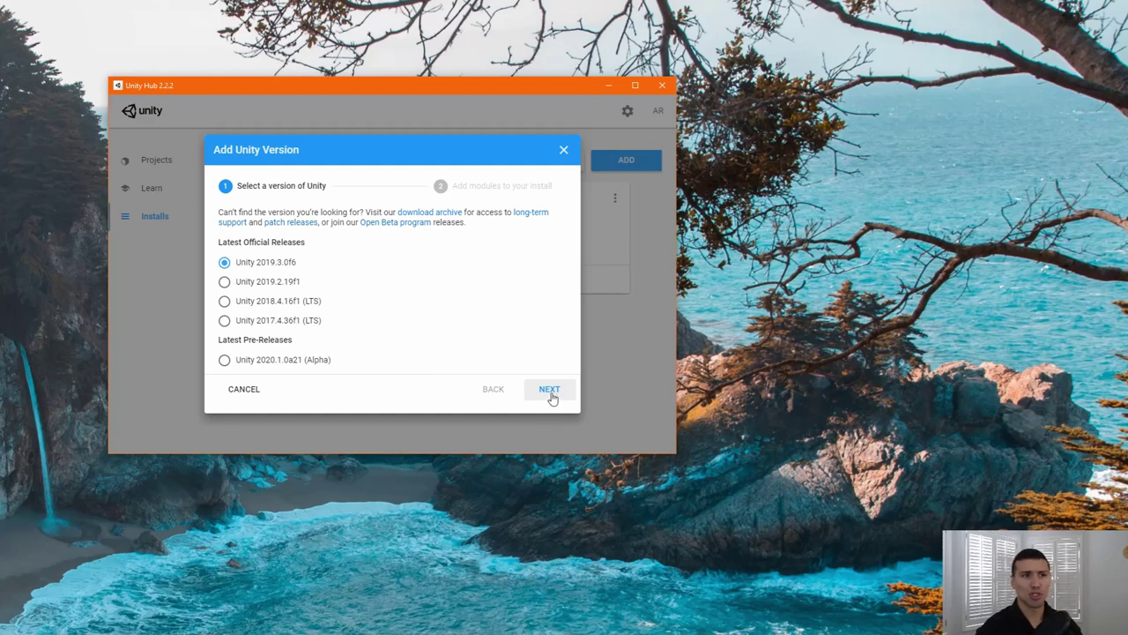
{"action": "left_click", "coordinate": [549, 390]}
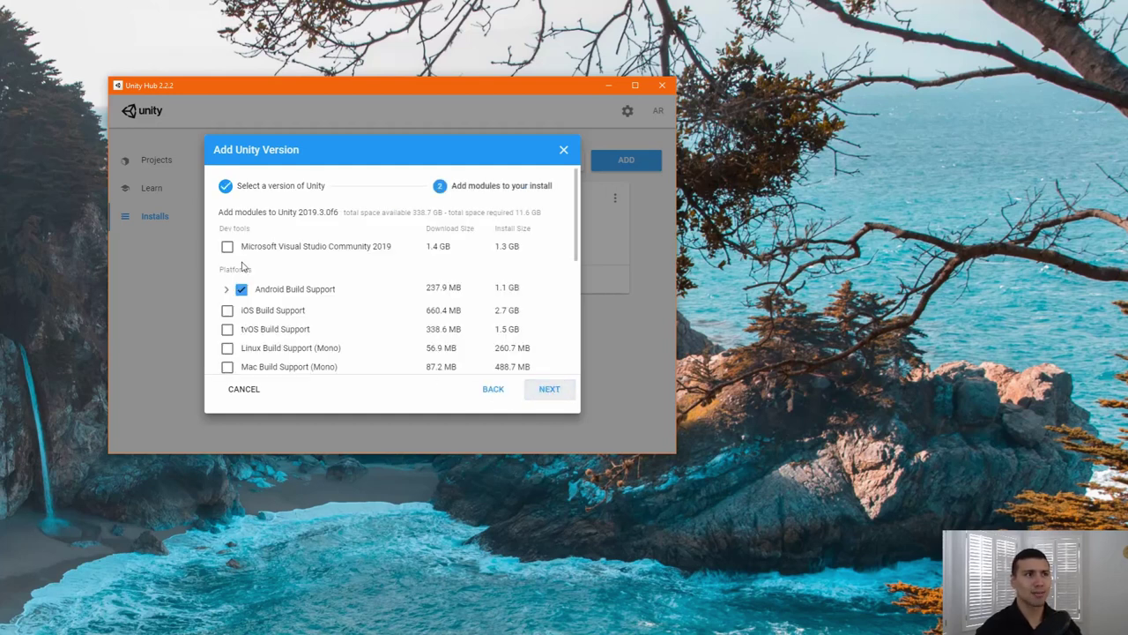
{"action": "left_click", "coordinate": [224, 291]}
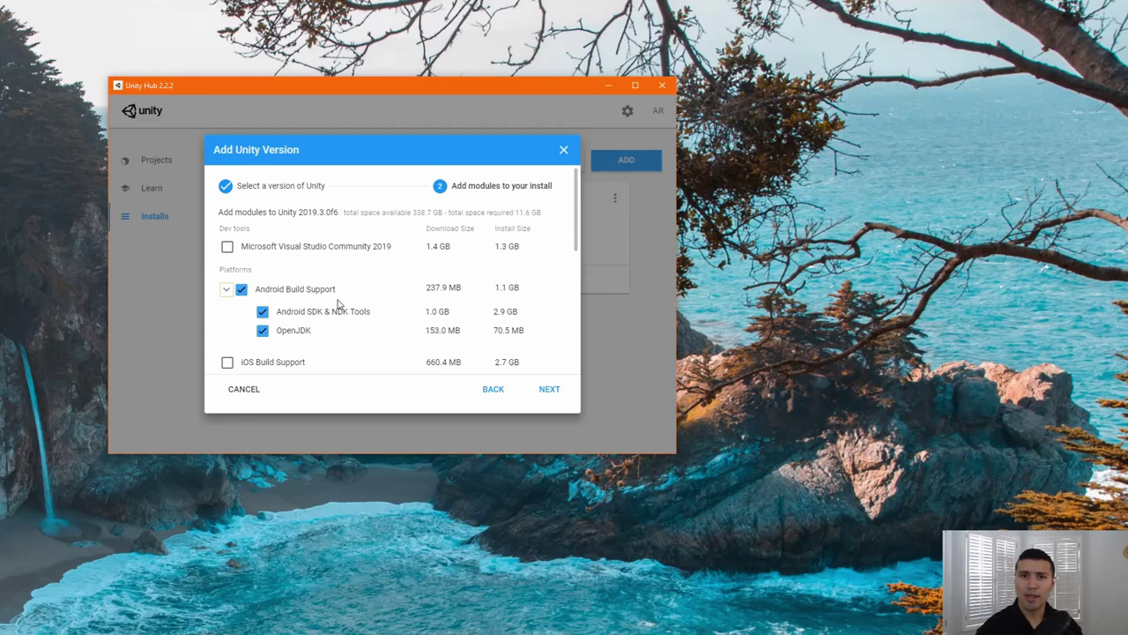
{"action": "scroll", "coordinate": [432, 298], "scroll_direction": "down", "scroll_amount": 2}
{"action": "left_click", "coordinate": [548, 391]}
{"action": "left_click", "coordinate": [190, 378]}
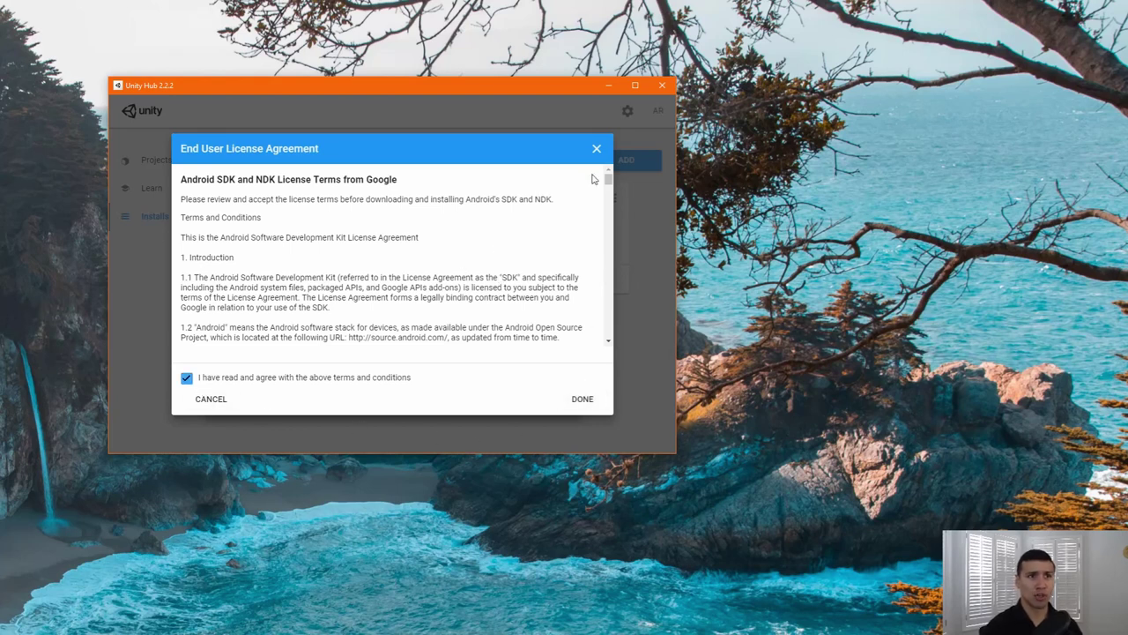
{"action": "left_click", "coordinate": [594, 148]}
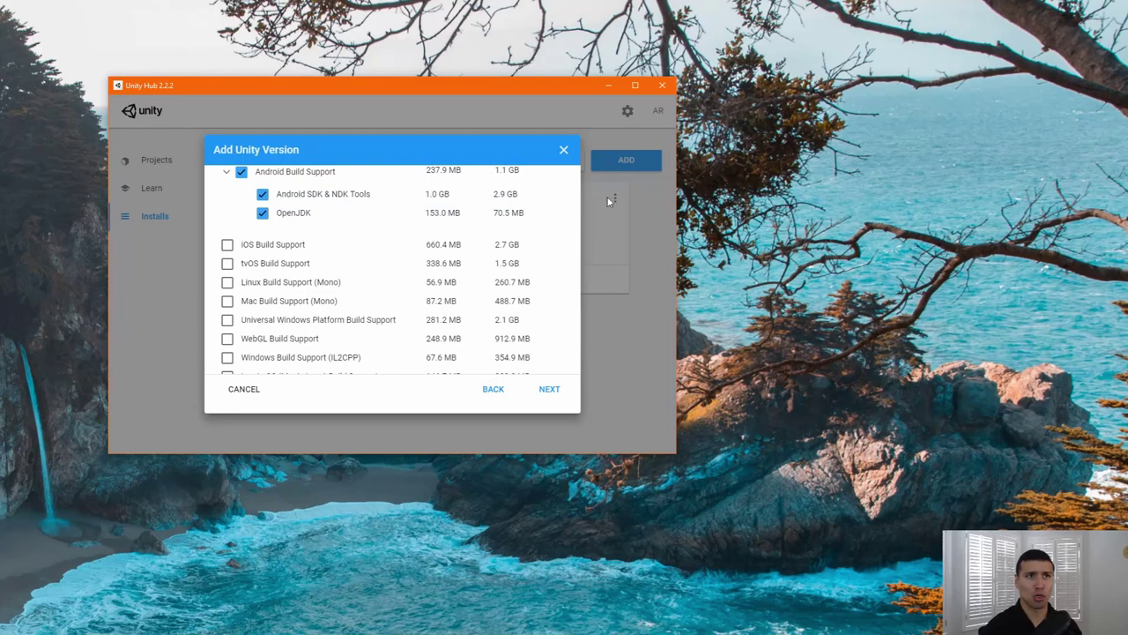
{"action": "left_click", "coordinate": [565, 148]}
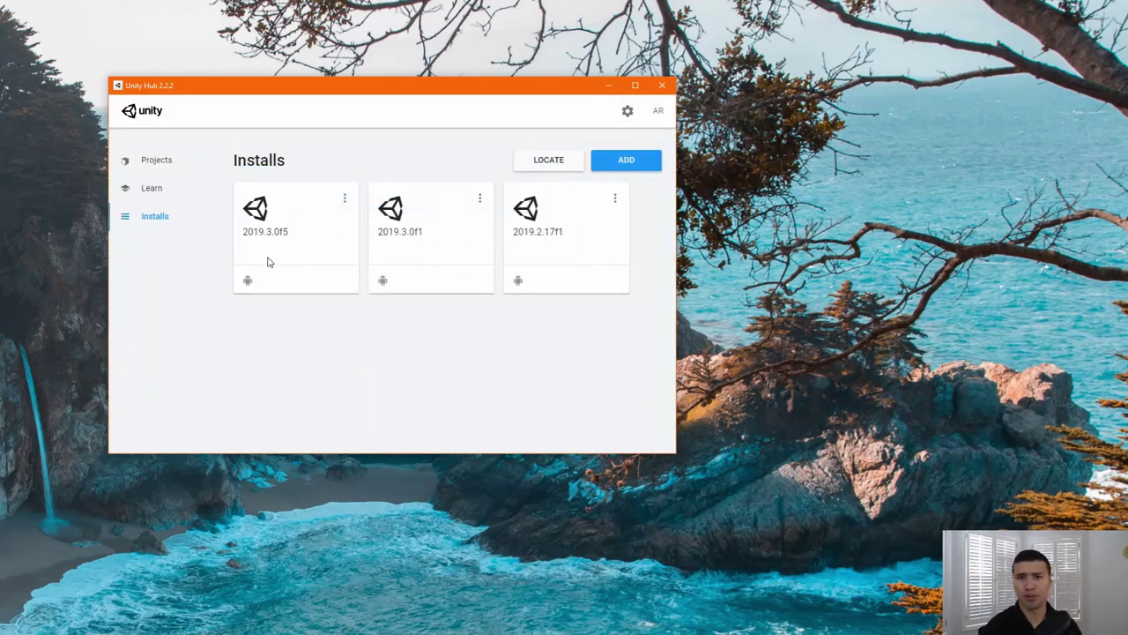
Create a 3D project named "Setup XRIT Oculus Quest" with Unity version 2019.3.0f5
{"action": "left_click", "coordinate": [158, 160]}
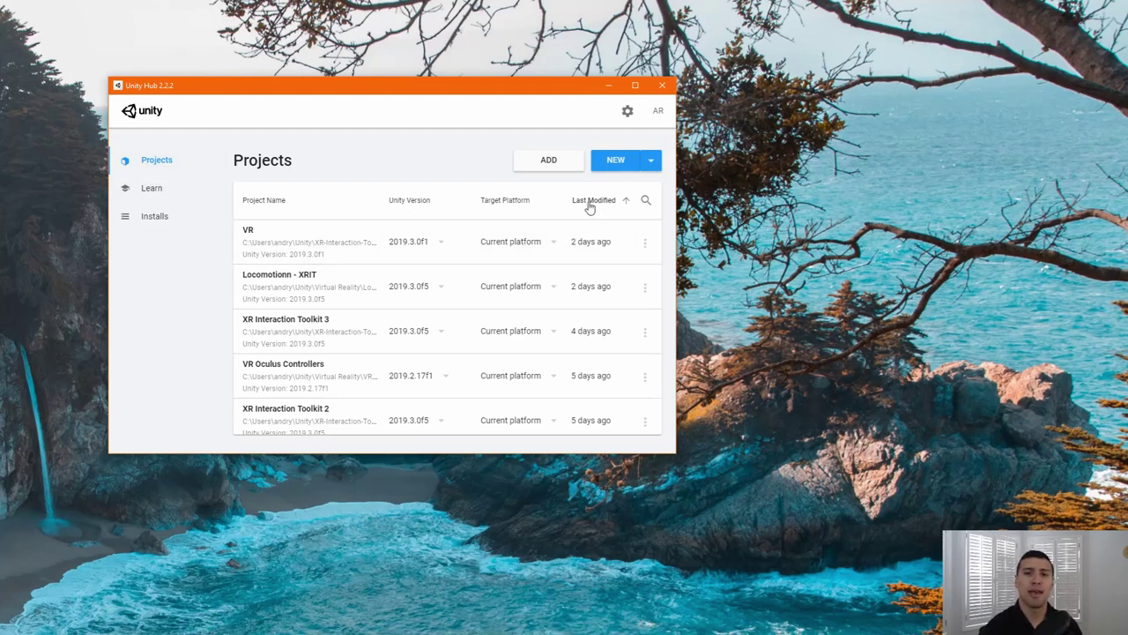
{"action": "left_click", "coordinate": [653, 162]}
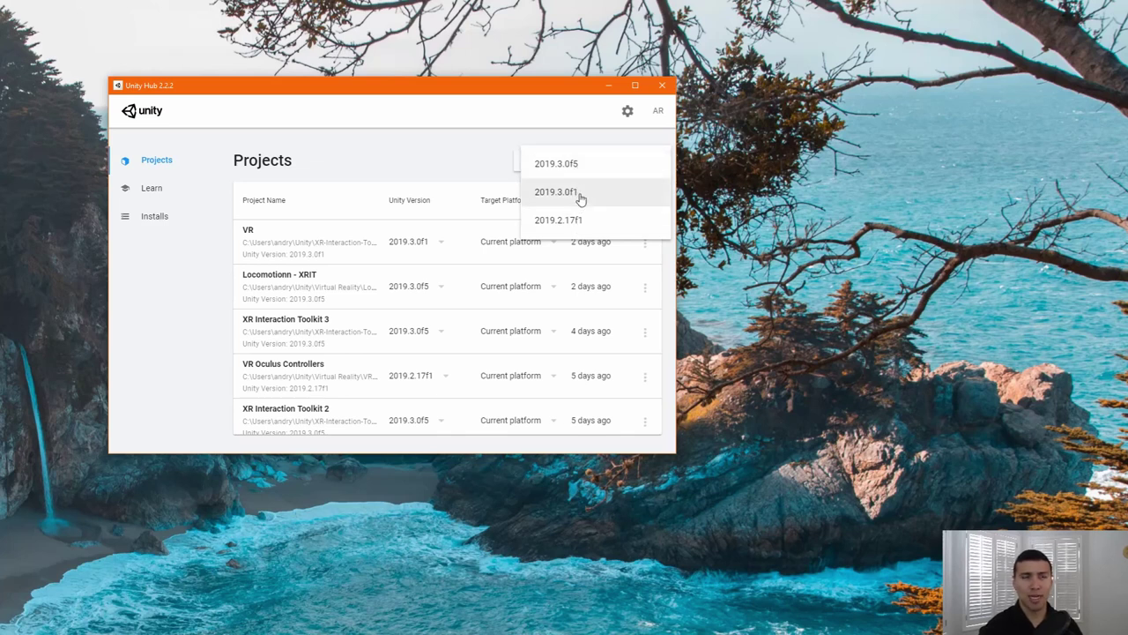
{"action": "left_click", "coordinate": [591, 167]}
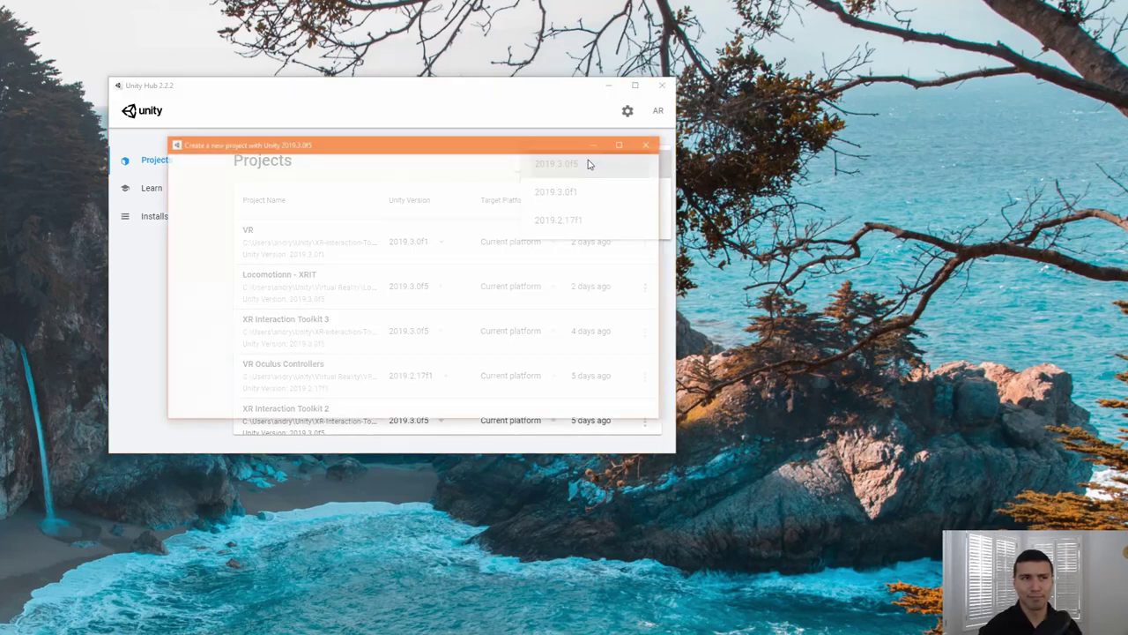
{"action": "triple_click", "coordinate": [496, 207]}
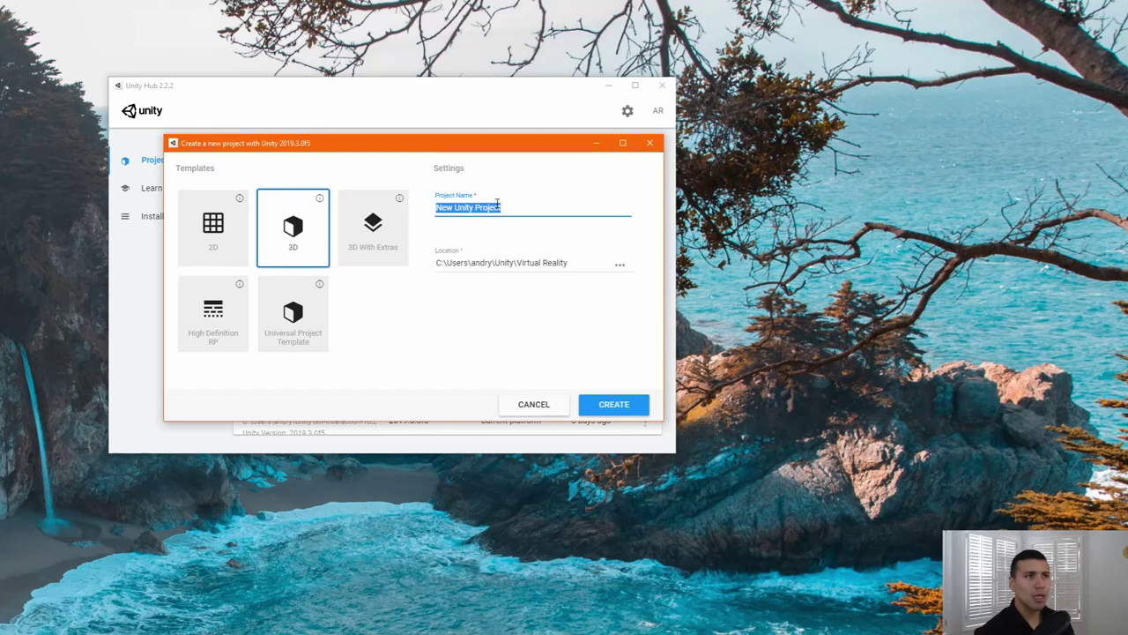
{"action": "type", "text": "x"}
{"action": "key", "text": "BackSpace"}
{"action": "type", "text": "Setup XRIT"}
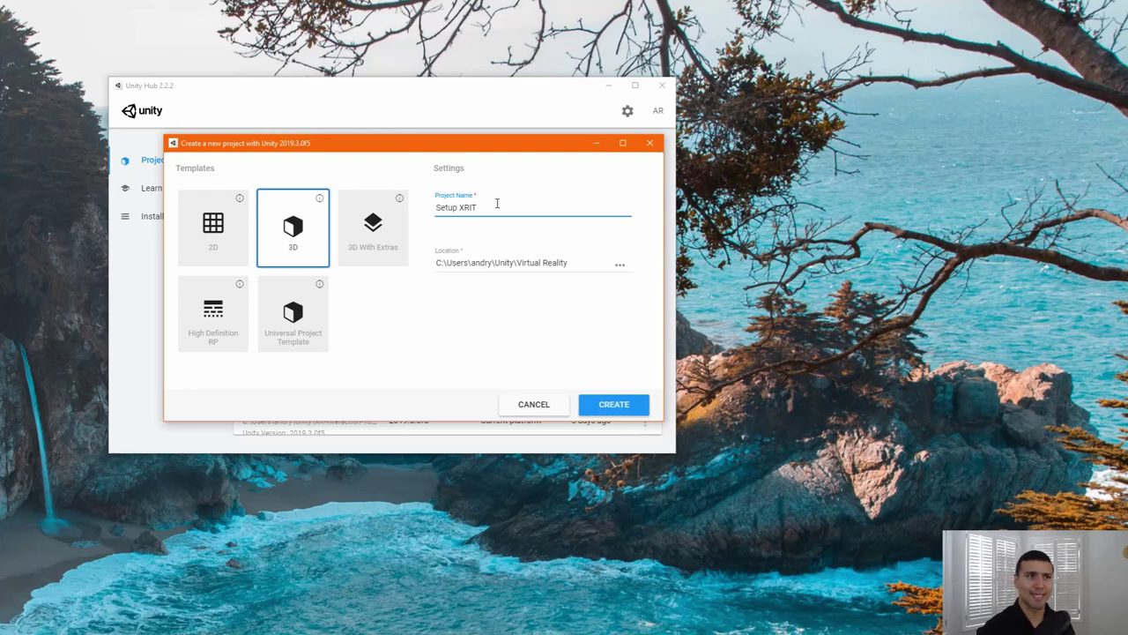
{"action": "type", "text": " Oc"}
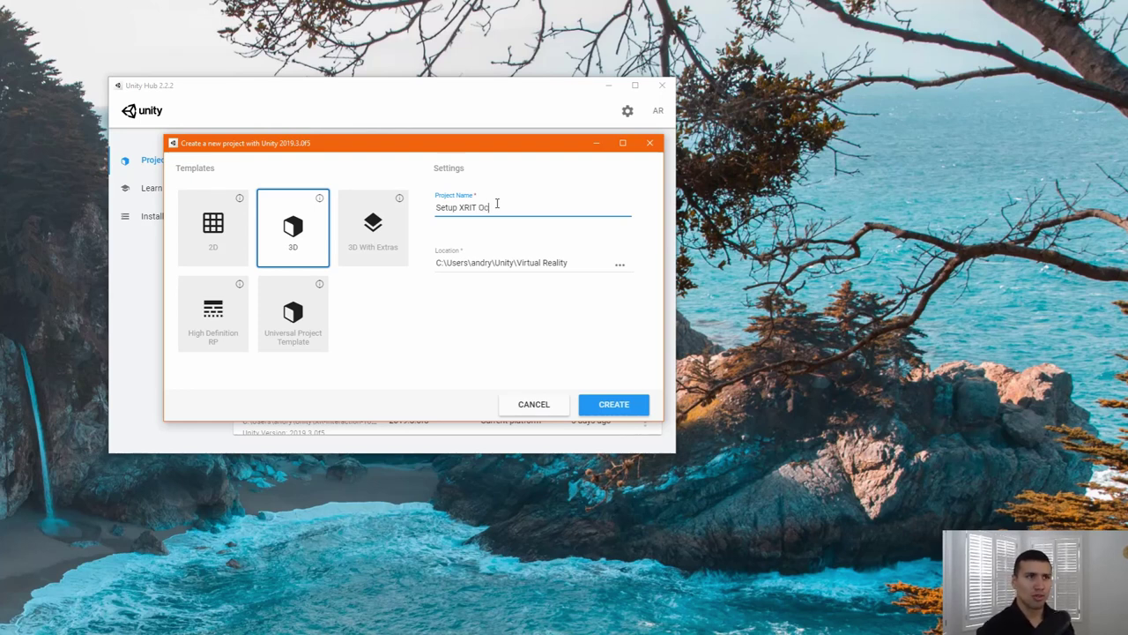
{"action": "type", "text": "ulus Quest"}
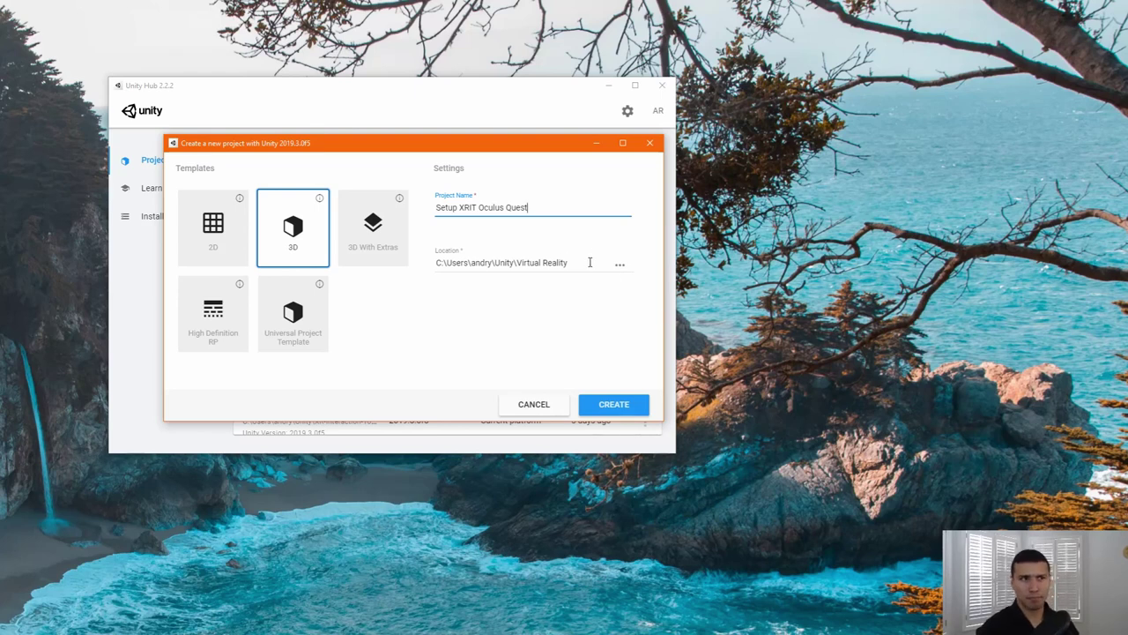
{"action": "left_click", "coordinate": [599, 407]}
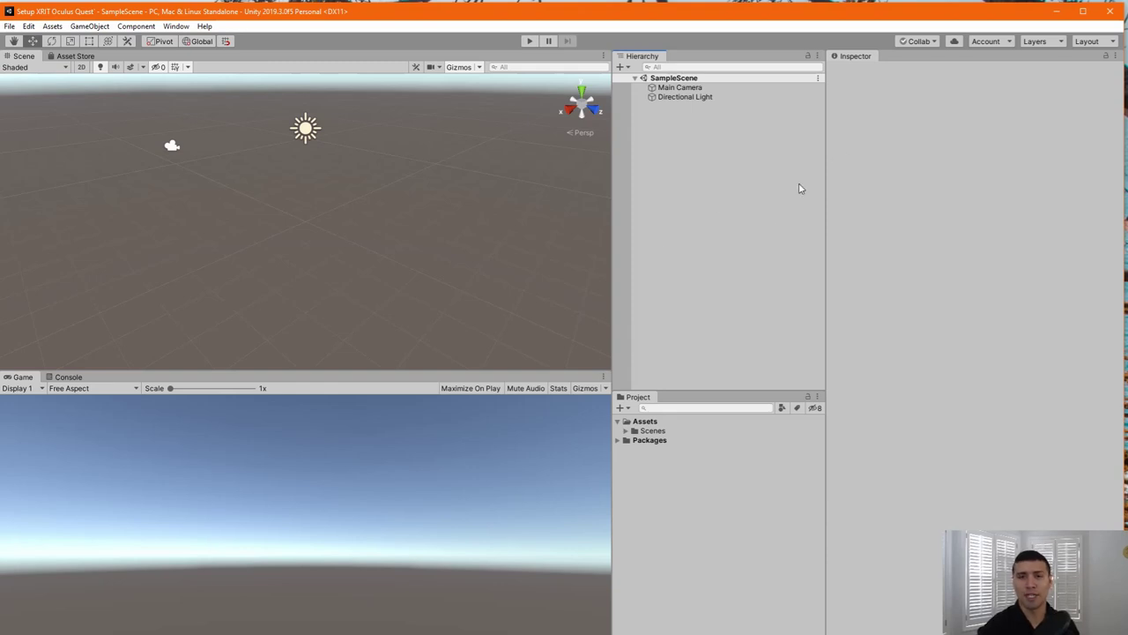
Open the Package Manager and enable the display of preview packages
{"action": "left_click", "coordinate": [175, 27]}
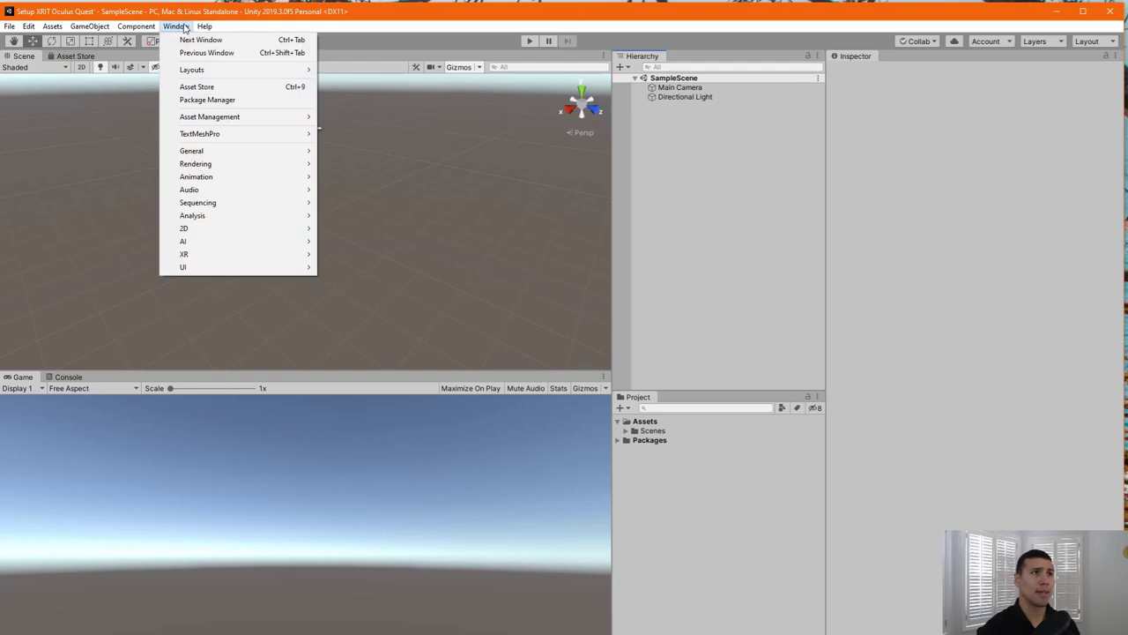
{"action": "left_click", "coordinate": [209, 106]}
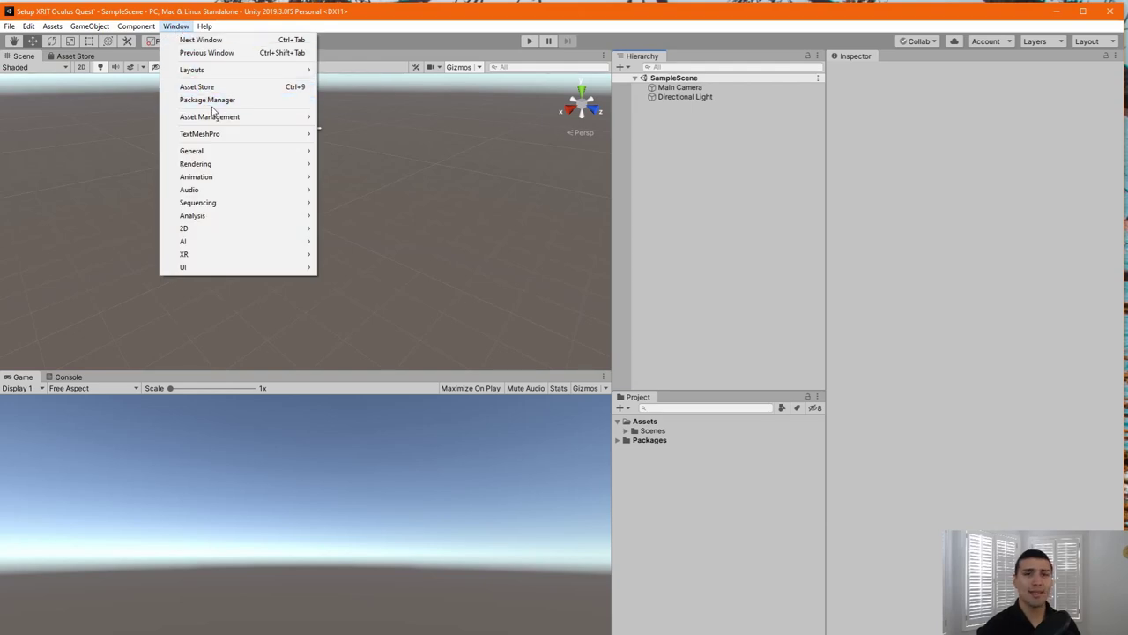
{"action": "left_click", "coordinate": [220, 103]}
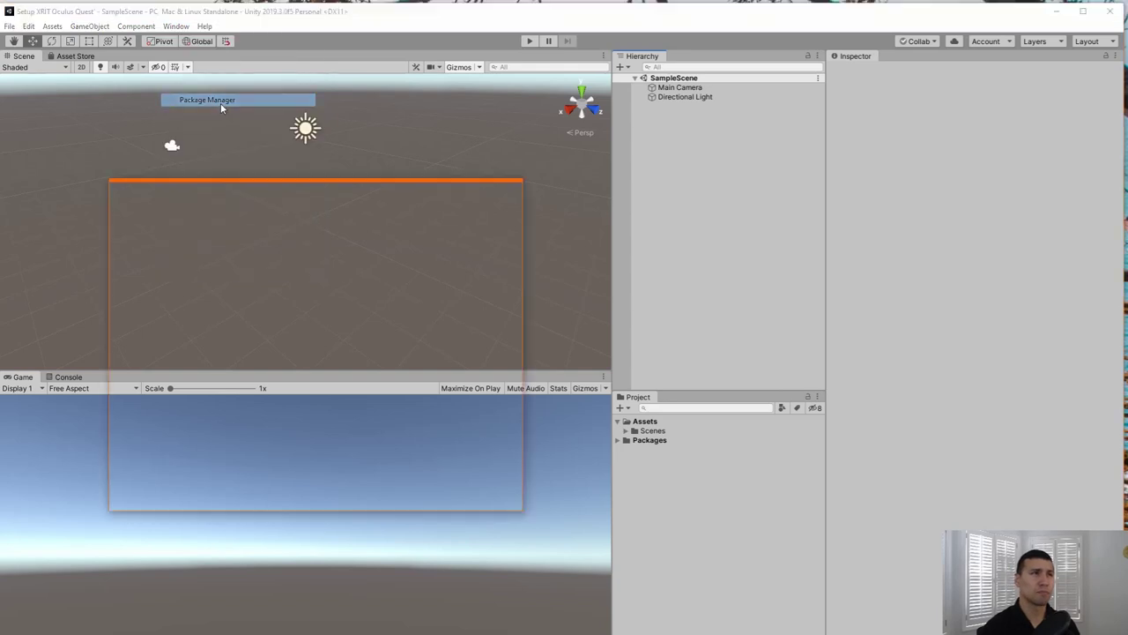
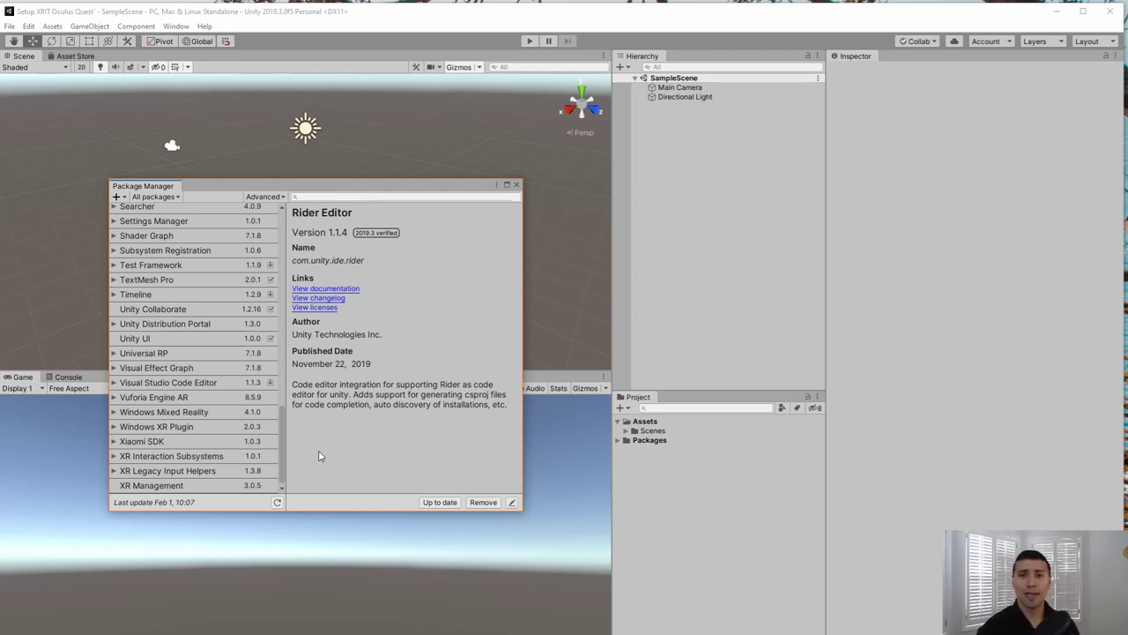
{"action": "left_click", "coordinate": [265, 196]}
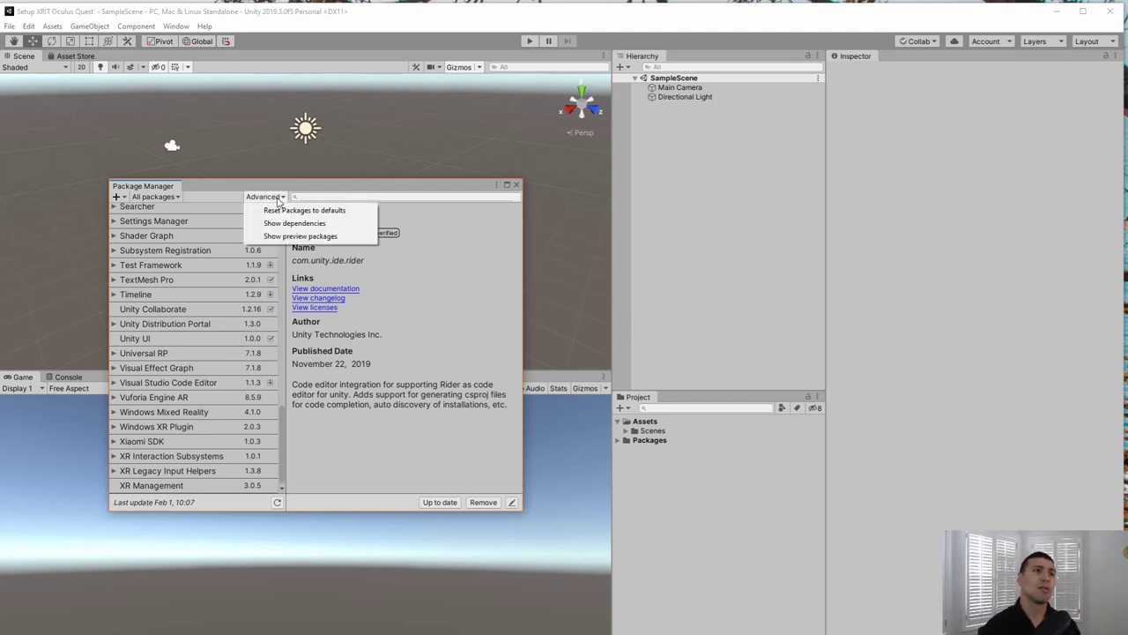
{"action": "left_click", "coordinate": [348, 244]}
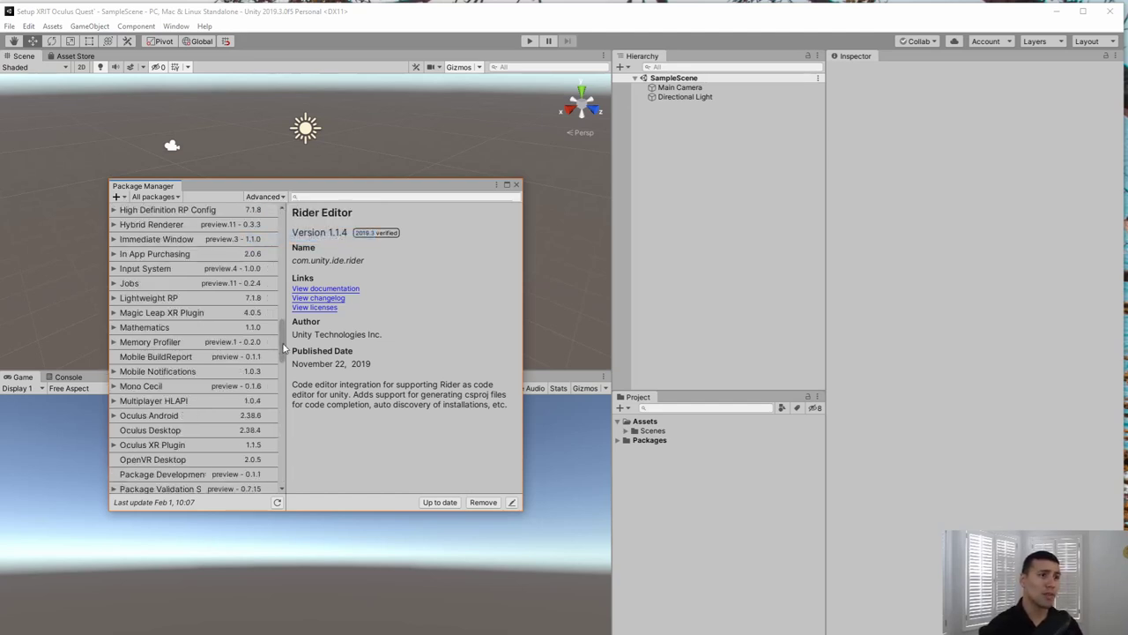
Install the XR Interaction Toolkit package, preview version 0.9.3
{"action": "left_click_drag", "start_coordinate": [284, 348], "coordinate": [270, 488]}
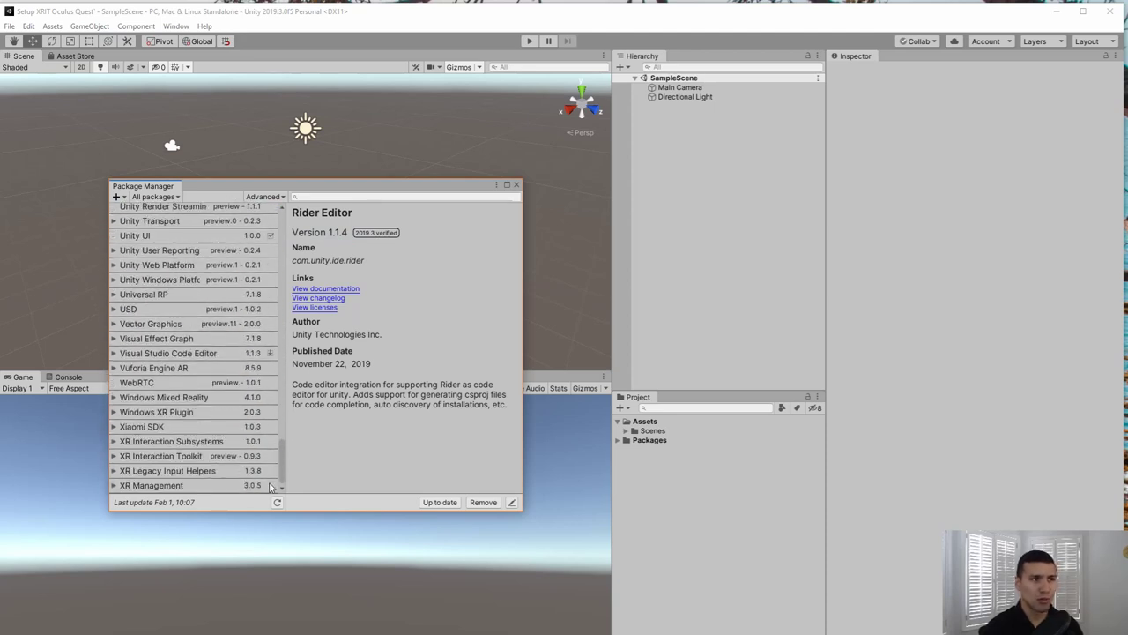
{"action": "left_click", "coordinate": [226, 460]}
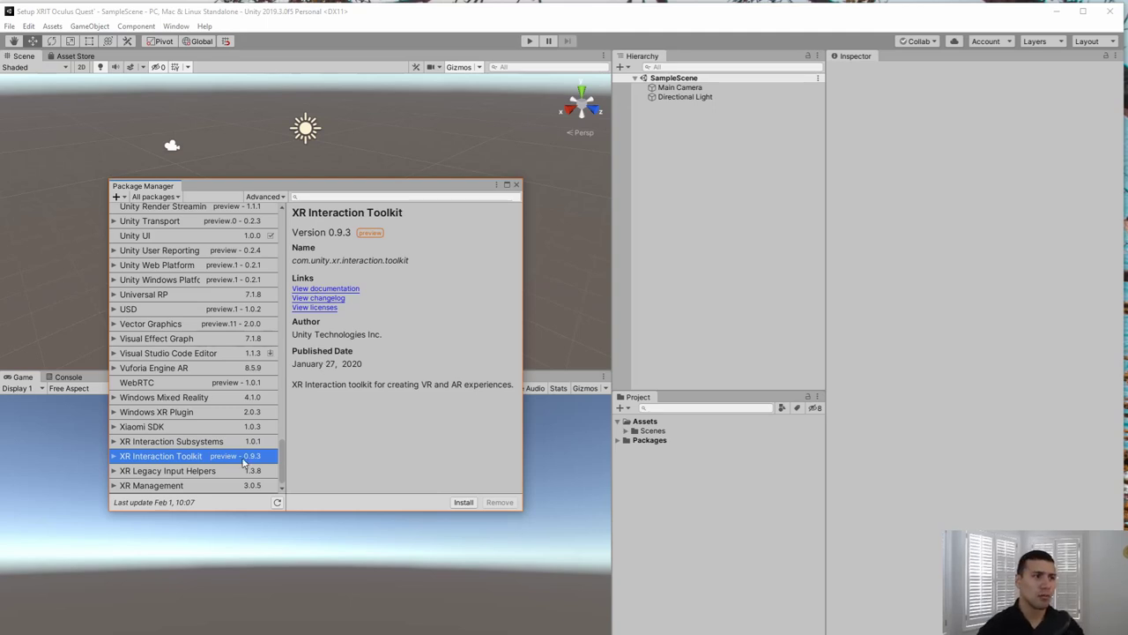
{"action": "left_click", "coordinate": [469, 503]}
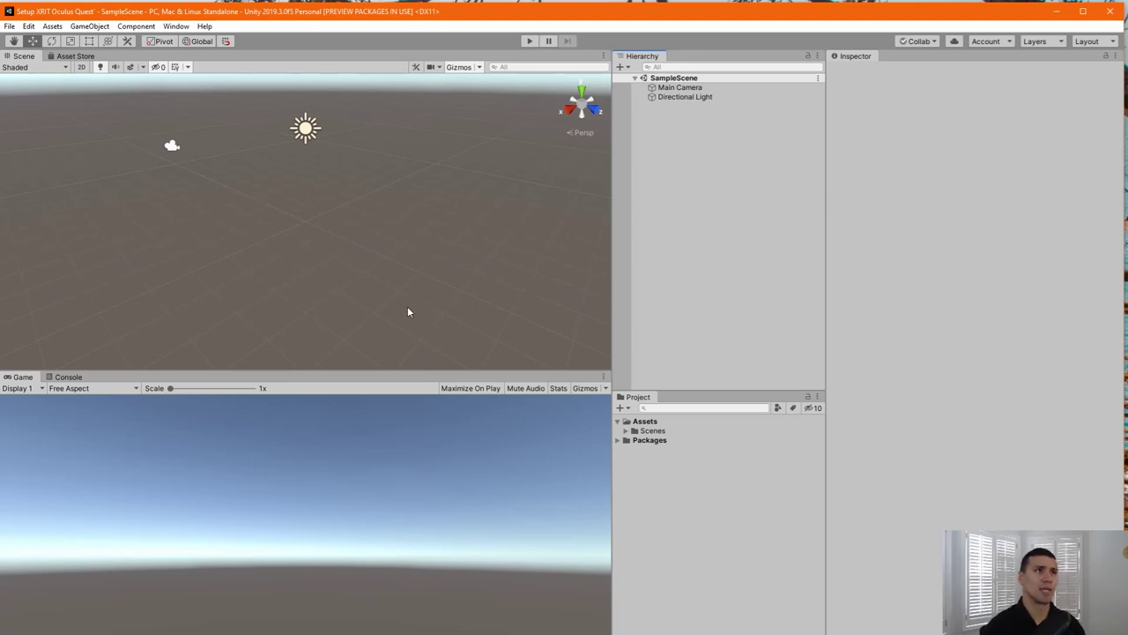
Switch the project's build platform to Android
{"action": "left_click", "coordinate": [10, 26]}
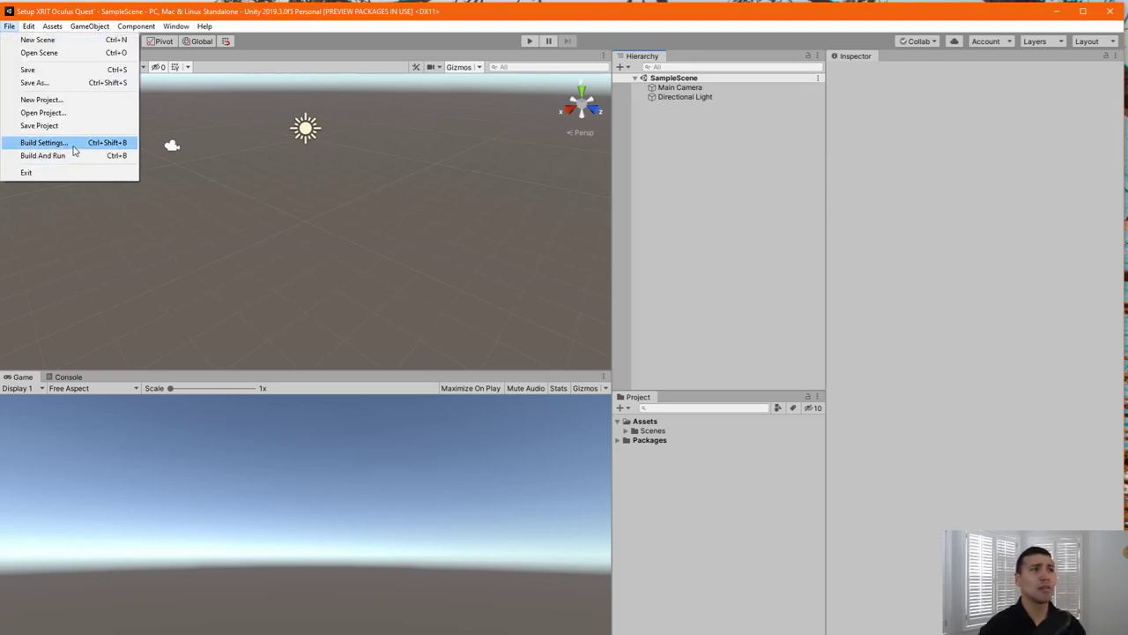
{"action": "left_click", "coordinate": [74, 146]}
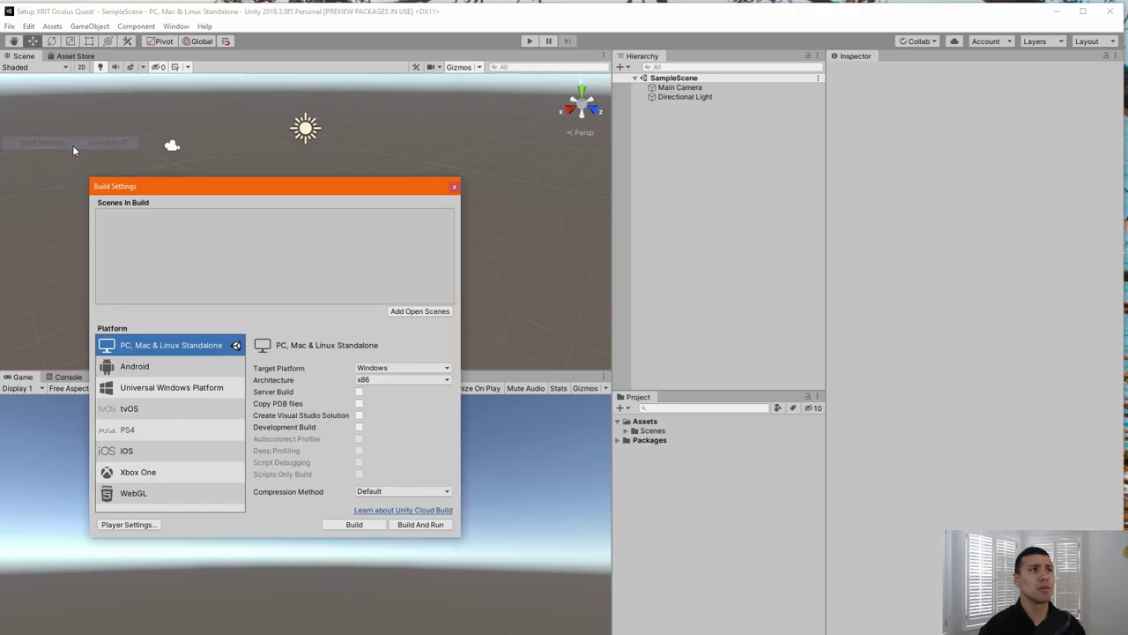
{"action": "left_click", "coordinate": [209, 367]}
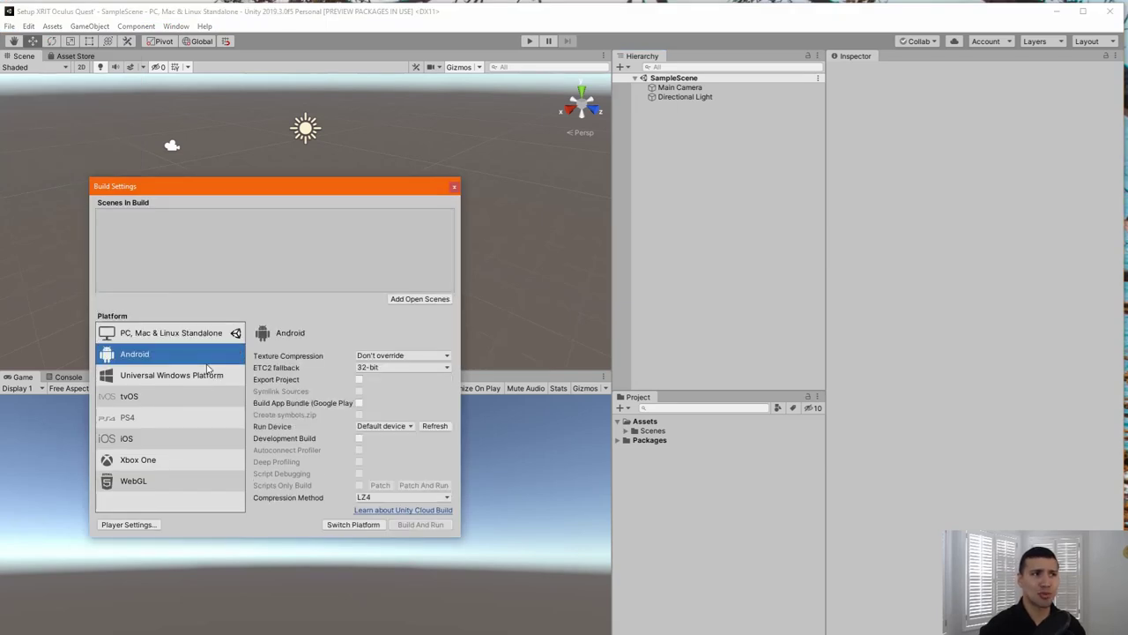
{"action": "left_click", "coordinate": [353, 525]}
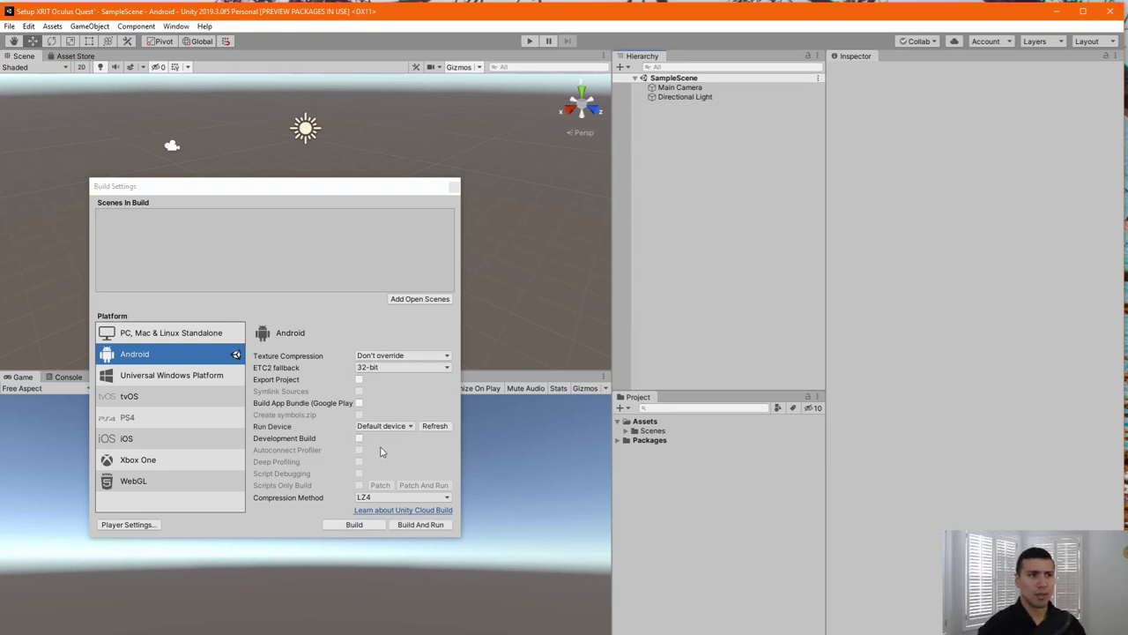
Set the Android build's run device to the connected Oculus Quest and its texture compression to ASTC
{"action": "left_click", "coordinate": [405, 429]}
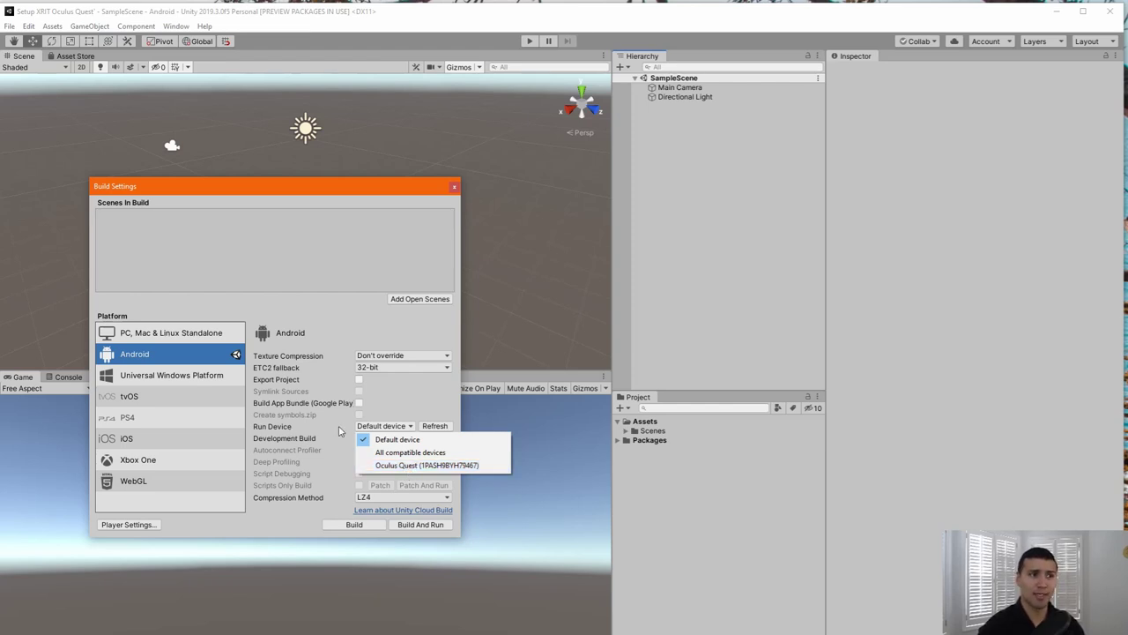
{"action": "left_click", "coordinate": [432, 464]}
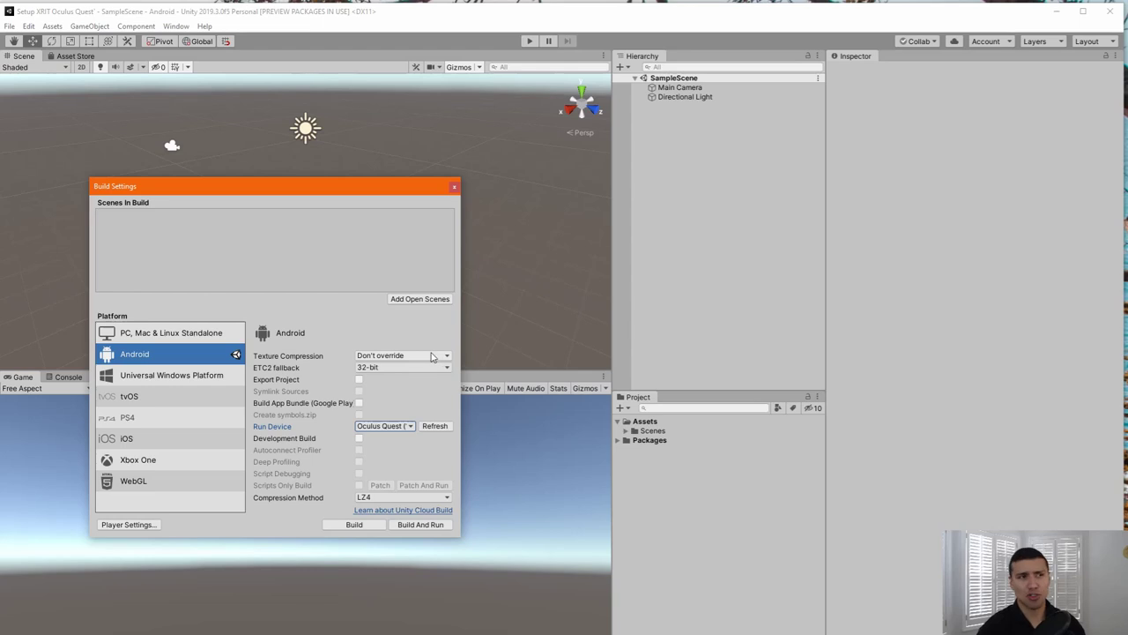
{"action": "left_click", "coordinate": [435, 358]}
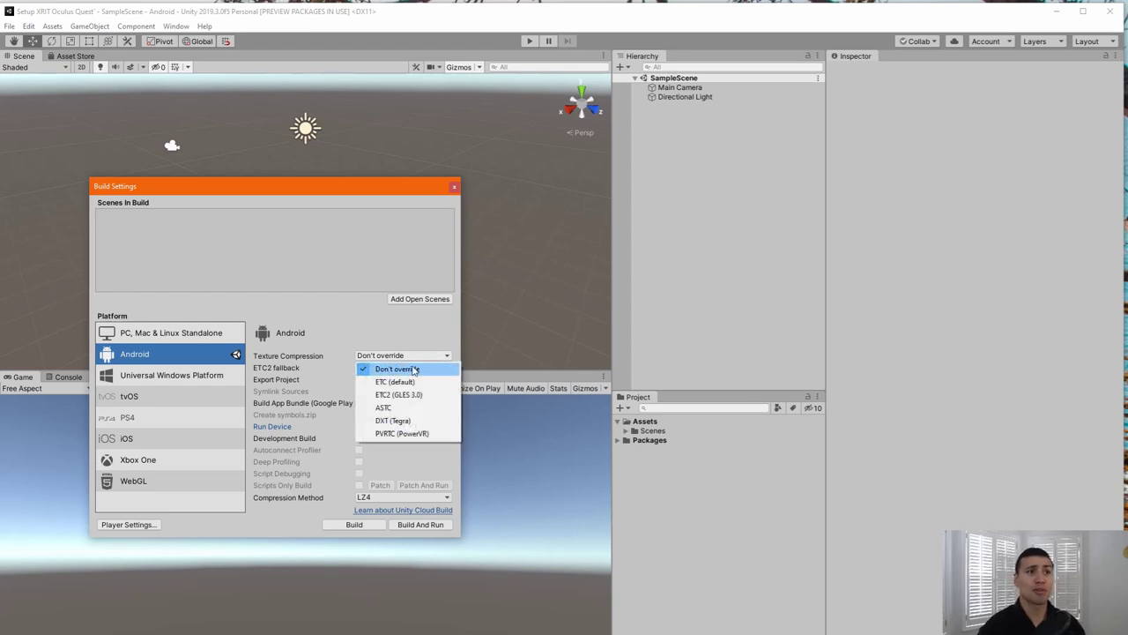
{"action": "left_click", "coordinate": [384, 409]}
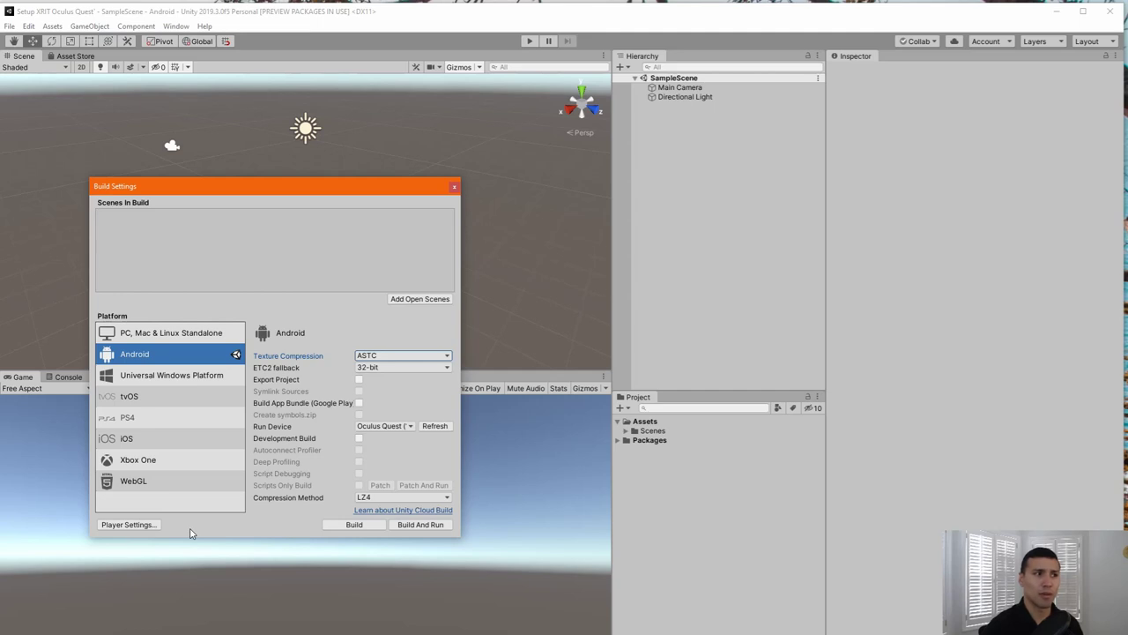
View the Android Player settings, and close the project settings and build settings
{"action": "left_click", "coordinate": [126, 527]}
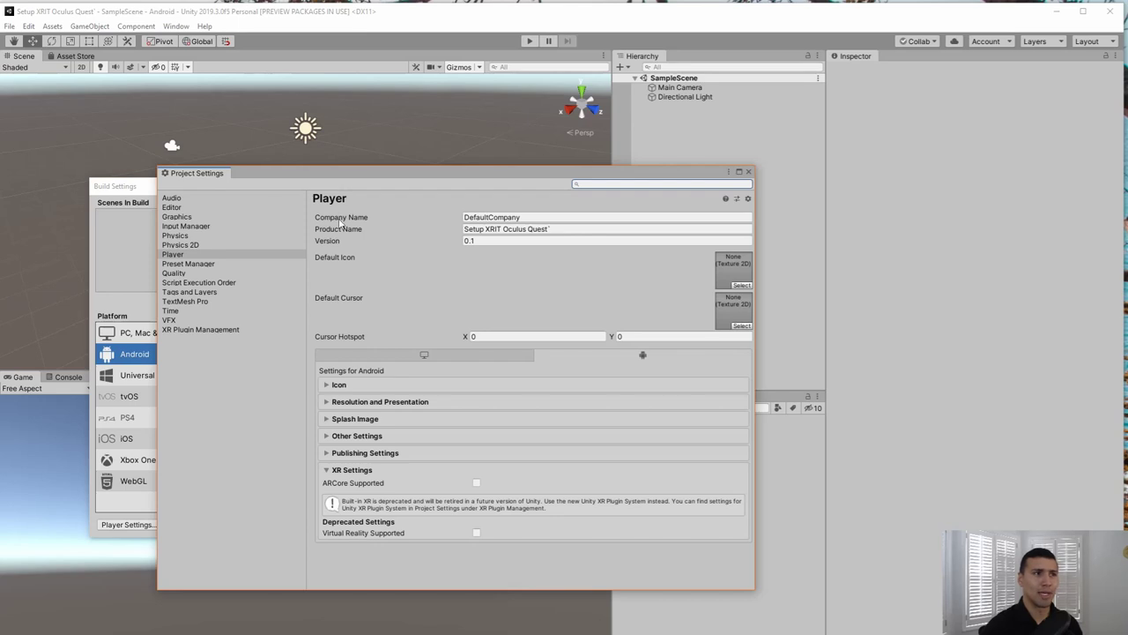
{"action": "mouse_move", "coordinate": [295, 177]}
{"action": "left_mouse_down"}
{"action": "mouse_move", "coordinate": [227, 166]}
{"action": "mouse_move", "coordinate": [309, 183]}
{"action": "left_mouse_up"}
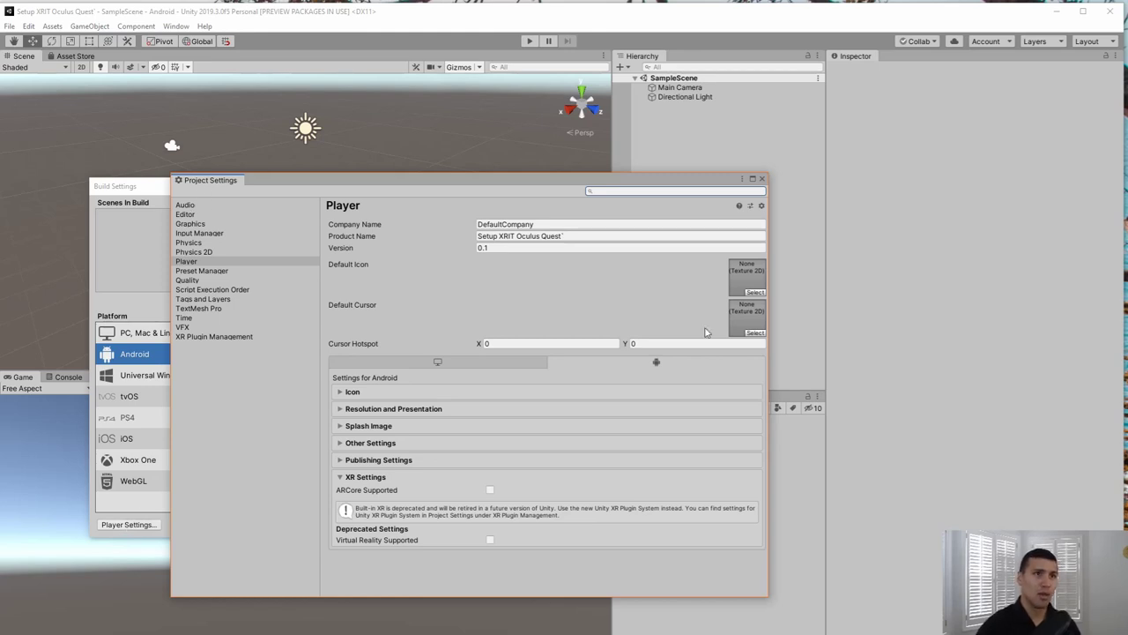
{"action": "left_click", "coordinate": [762, 179]}
{"action": "left_click", "coordinate": [453, 186]}
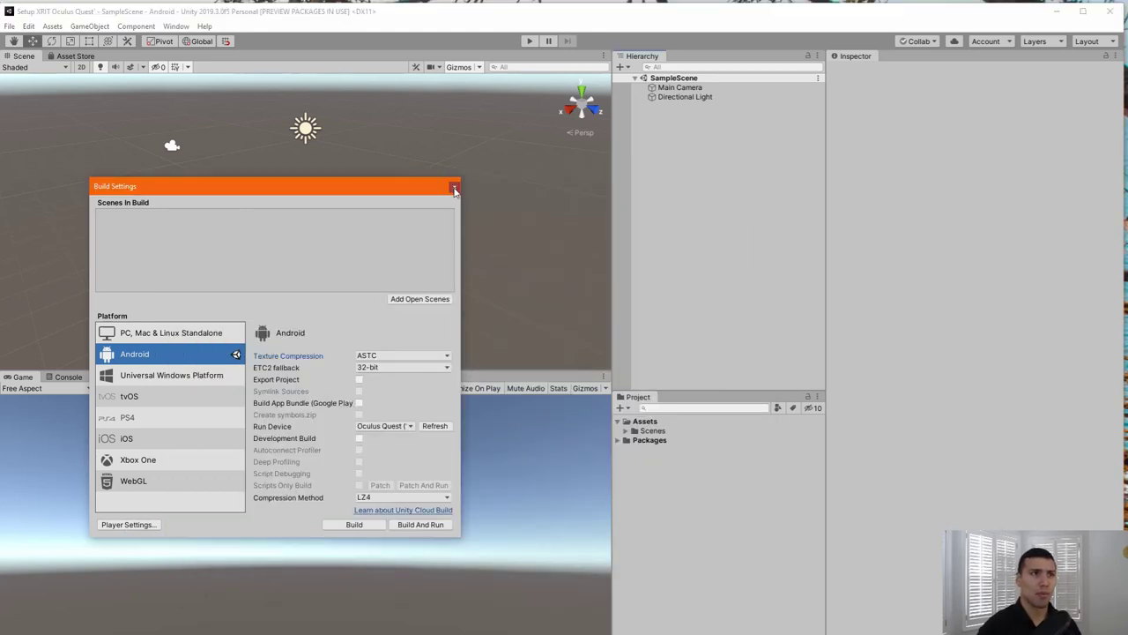
Close the build settings and open the project settings on the Android Player page
{"action": "left_click", "coordinate": [453, 186]}
{"action": "left_click", "coordinate": [28, 26]}
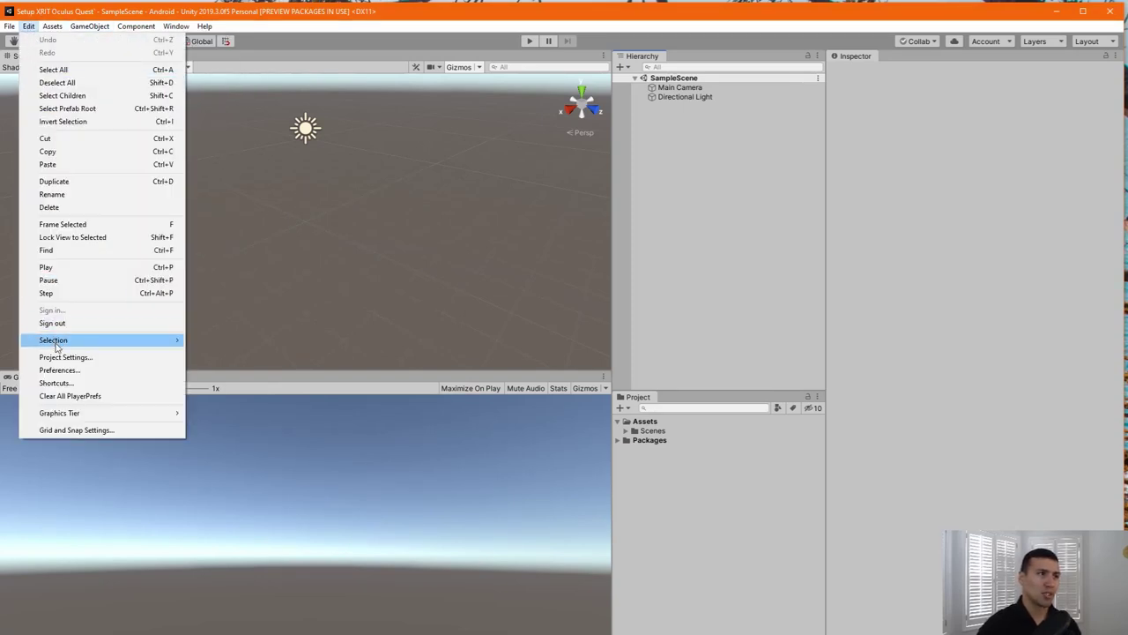
{"action": "left_click", "coordinate": [78, 357]}
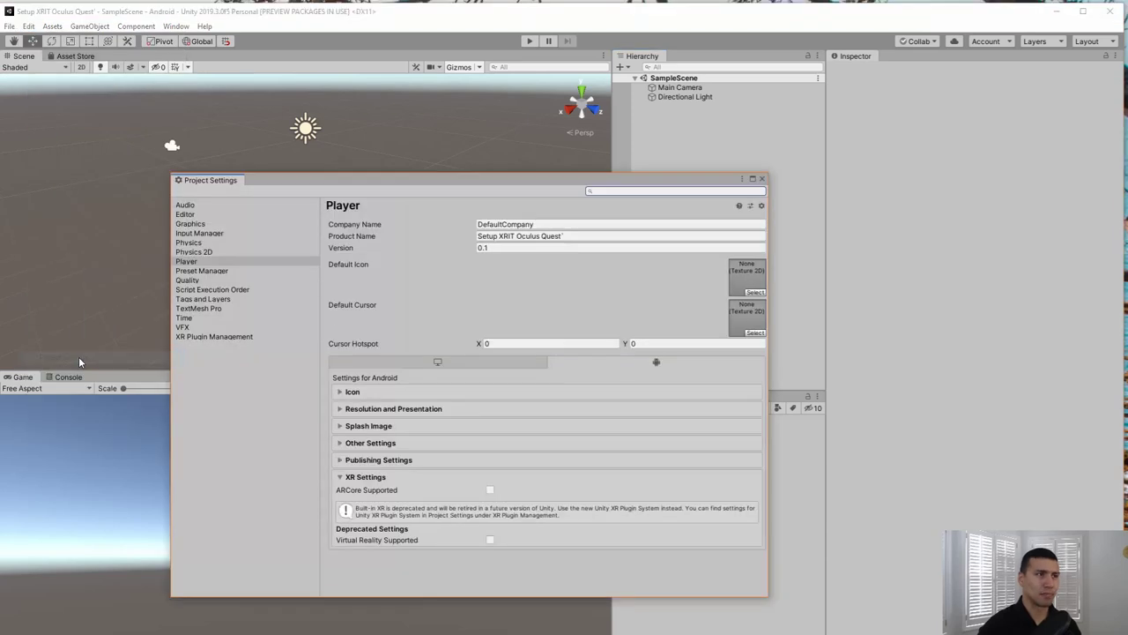
{"action": "left_click_drag", "start_coordinate": [386, 173], "coordinate": [305, 178]}
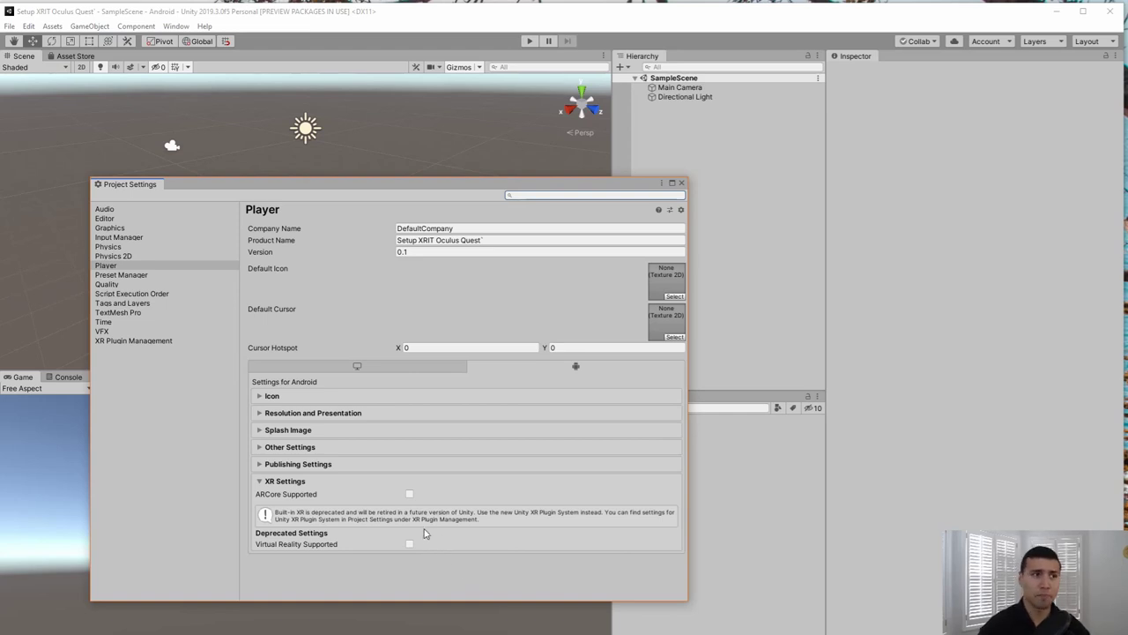
Set the Android Player's minimum API level to Android 7.0 'Nougat' (API level 24) under Other Settings
{"action": "left_click", "coordinate": [300, 483]}
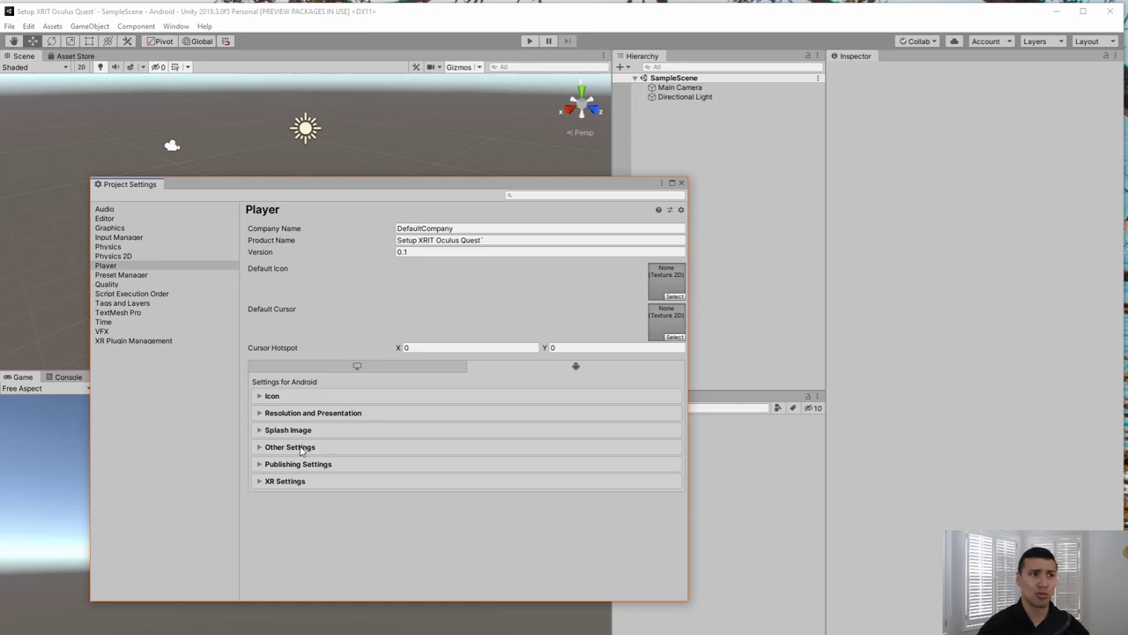
{"action": "left_click", "coordinate": [300, 447]}
{"action": "scroll", "coordinate": [409, 440], "scroll_direction": "down", "scroll_amount": 5}
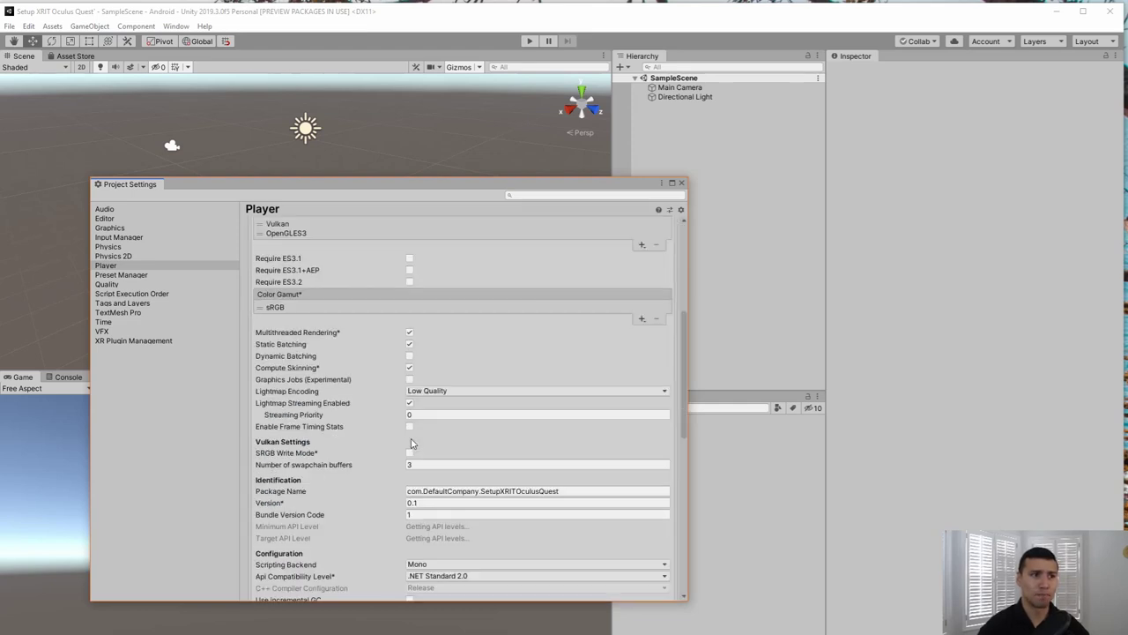
{"action": "left_click", "coordinate": [410, 465]}
{"action": "scroll", "coordinate": [437, 472], "scroll_direction": "down", "scroll_amount": 8}
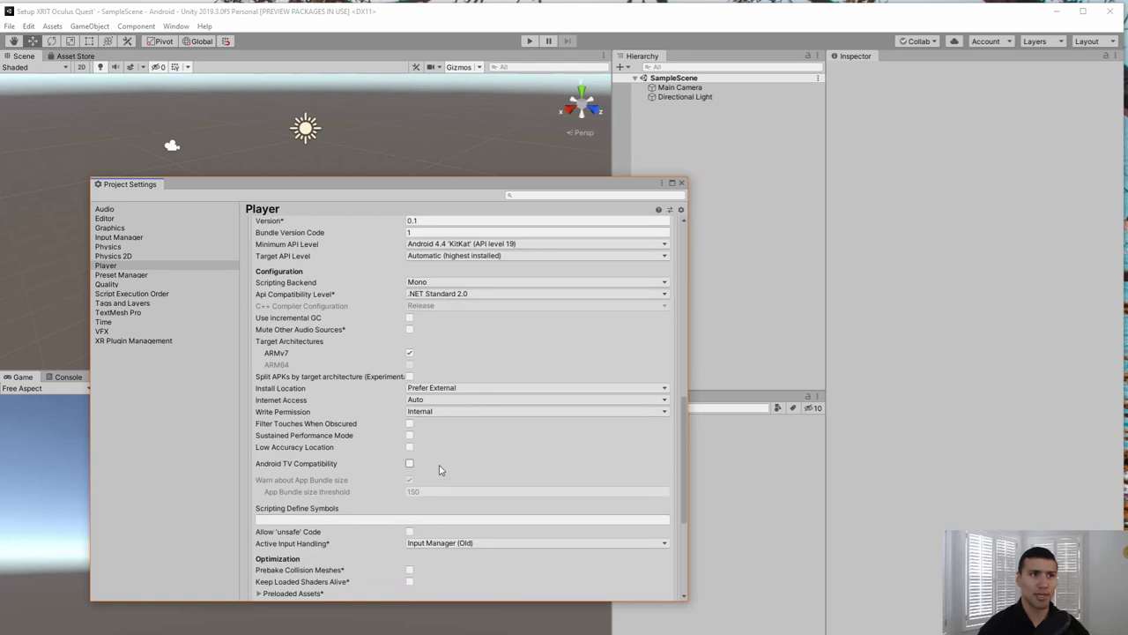
{"action": "scroll", "coordinate": [405, 309], "scroll_direction": "up", "scroll_amount": 2}
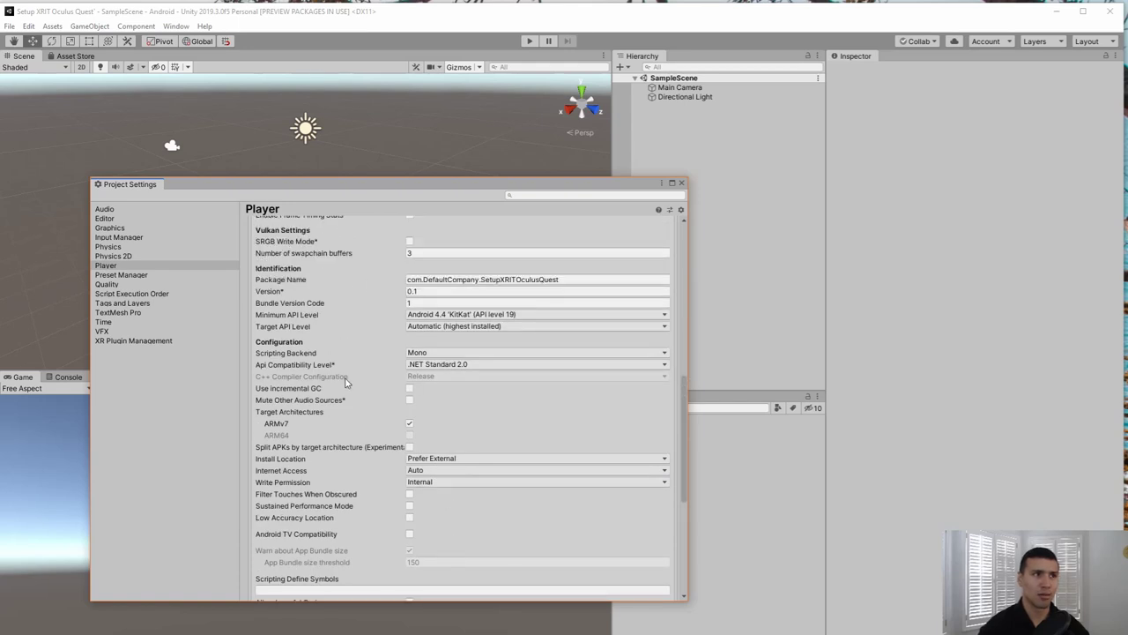
{"action": "left_click", "coordinate": [483, 315]}
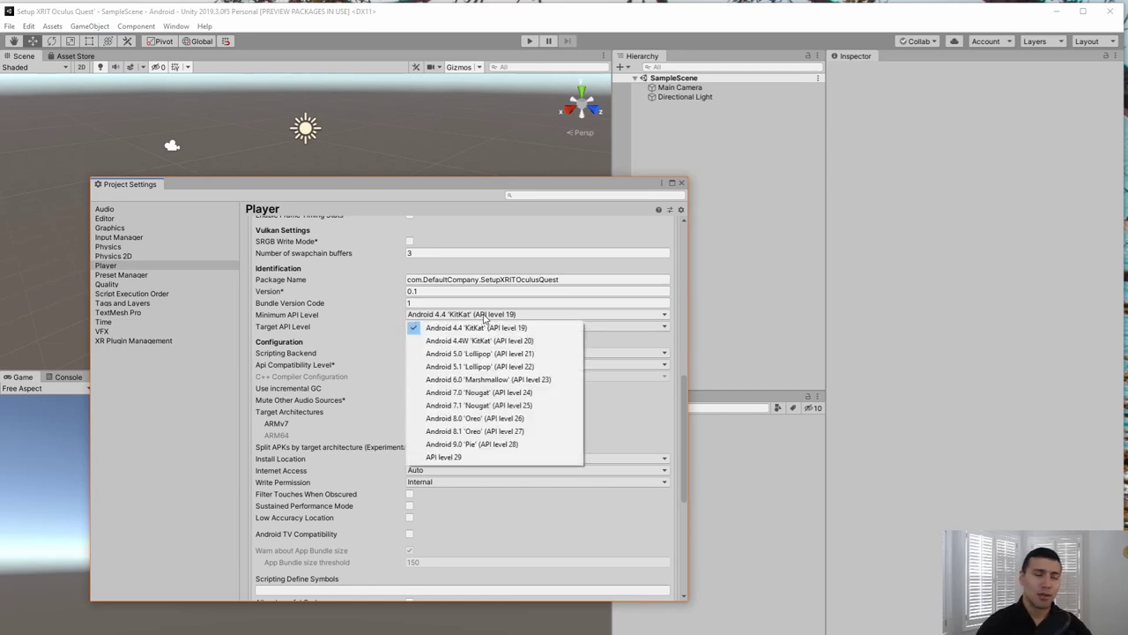
{"action": "left_click", "coordinate": [479, 394]}
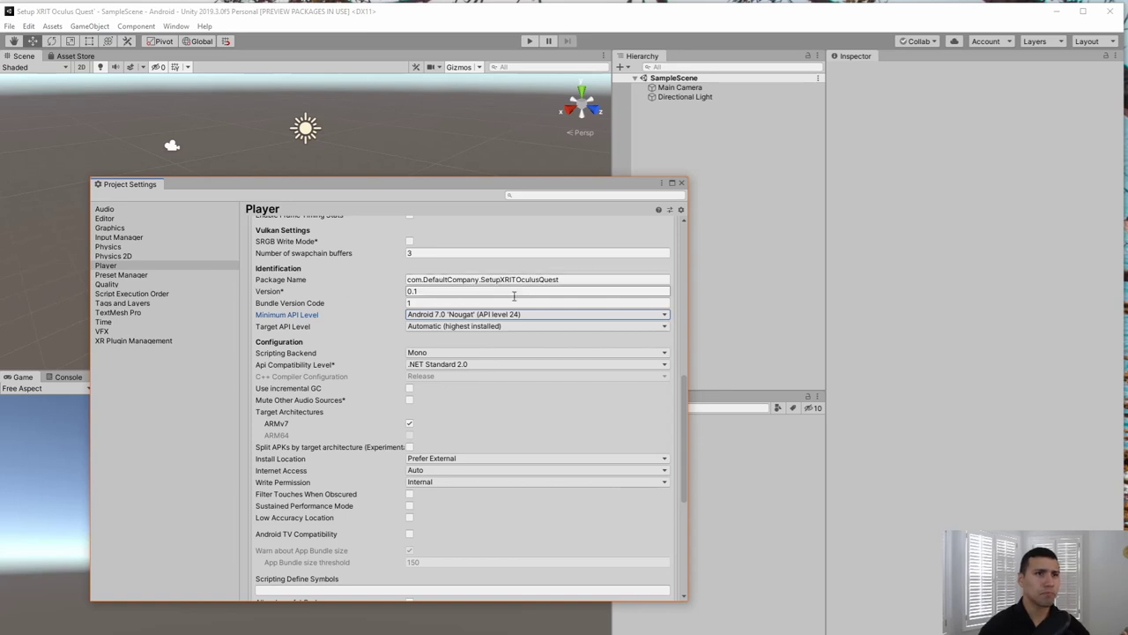
{"action": "scroll", "coordinate": [433, 317], "scroll_direction": "up", "scroll_amount": 10}
{"action": "left_click", "coordinate": [261, 272]}
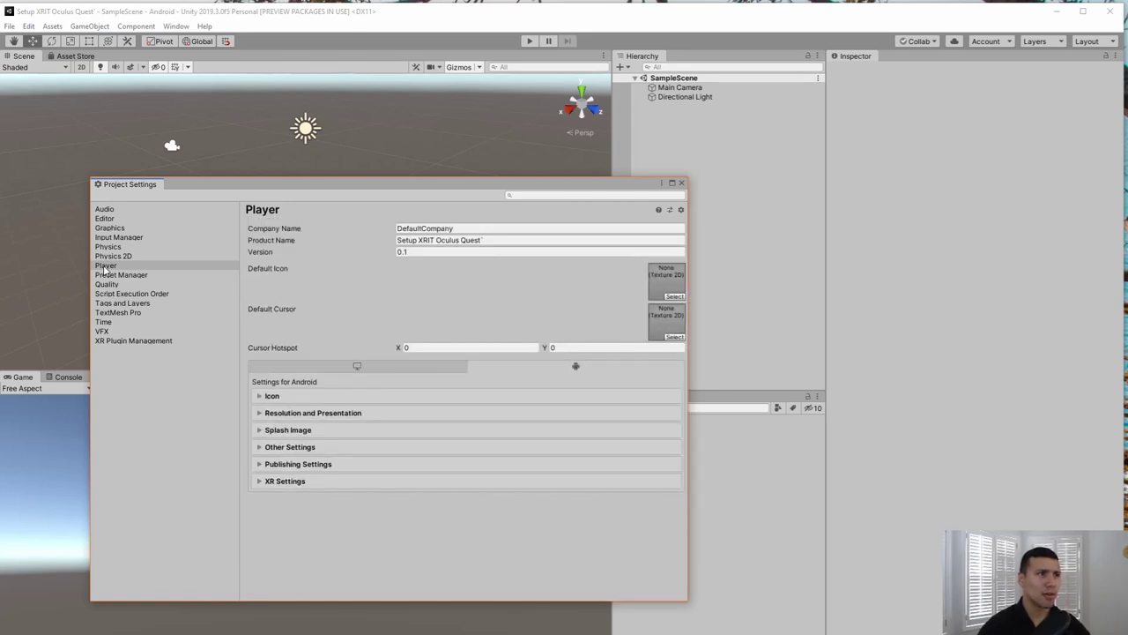
Install XR Plugin Management in the project and add the Oculus XR Plugin package
{"action": "left_click", "coordinate": [98, 341]}
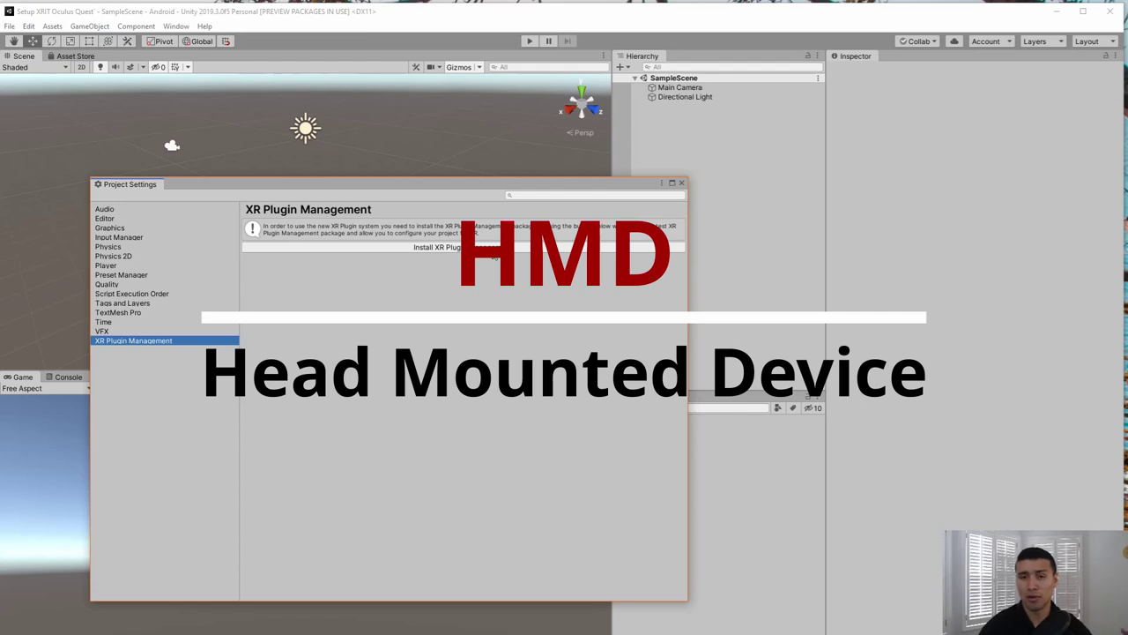
{"action": "left_click", "coordinate": [483, 249]}
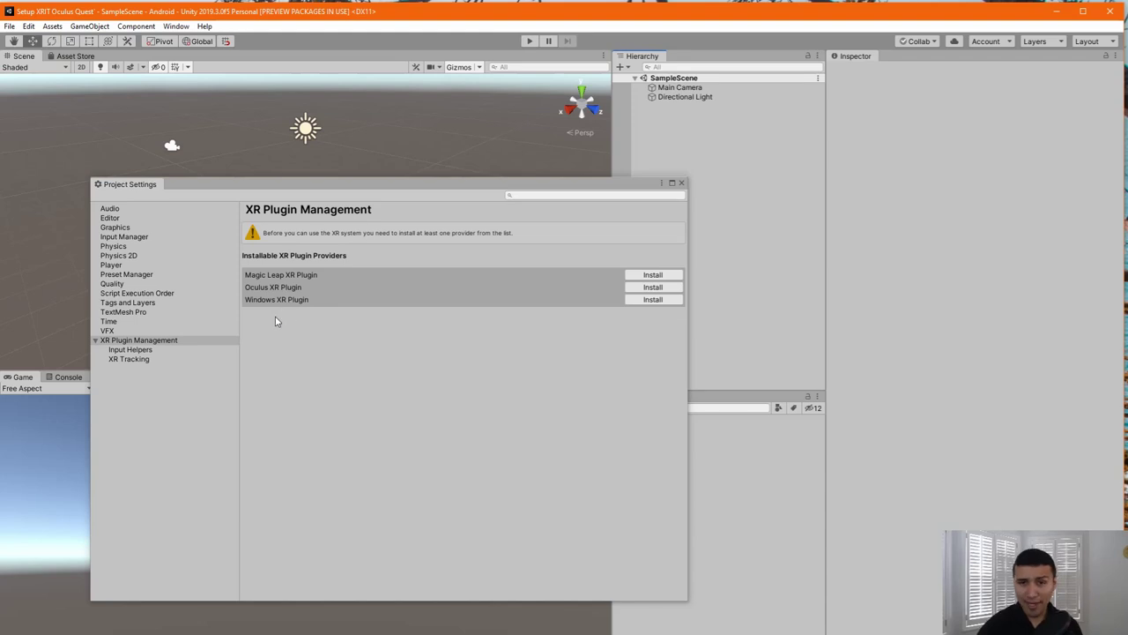
{"action": "left_click", "coordinate": [652, 287]}
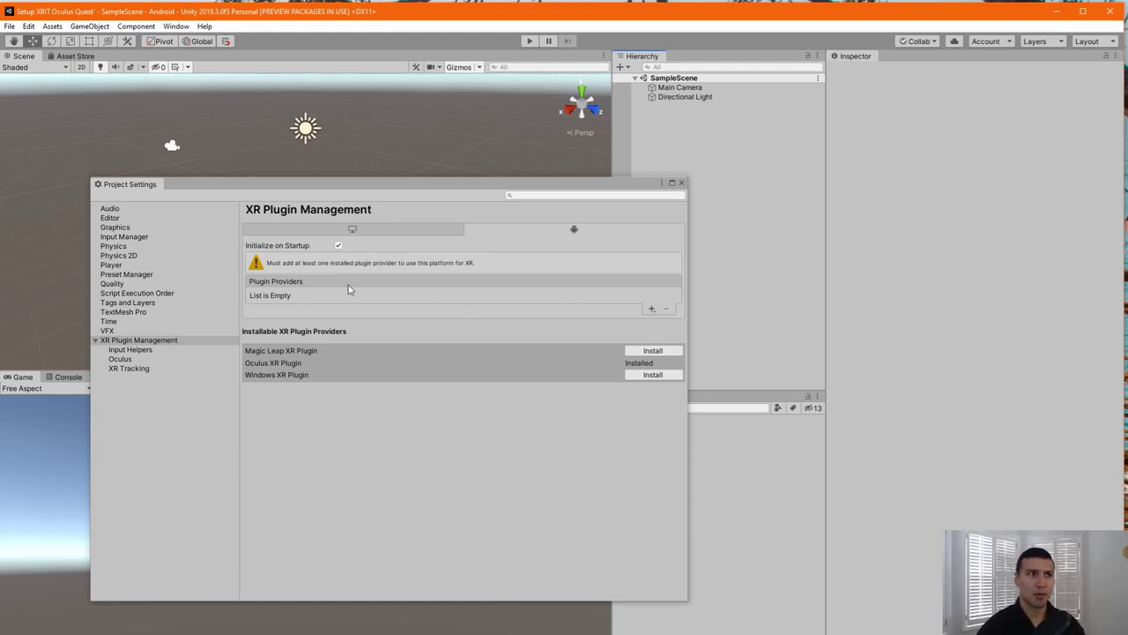
Add Oculus Loader to the Android plugin providers in XR Plugin Management
{"action": "left_click", "coordinate": [653, 312]}
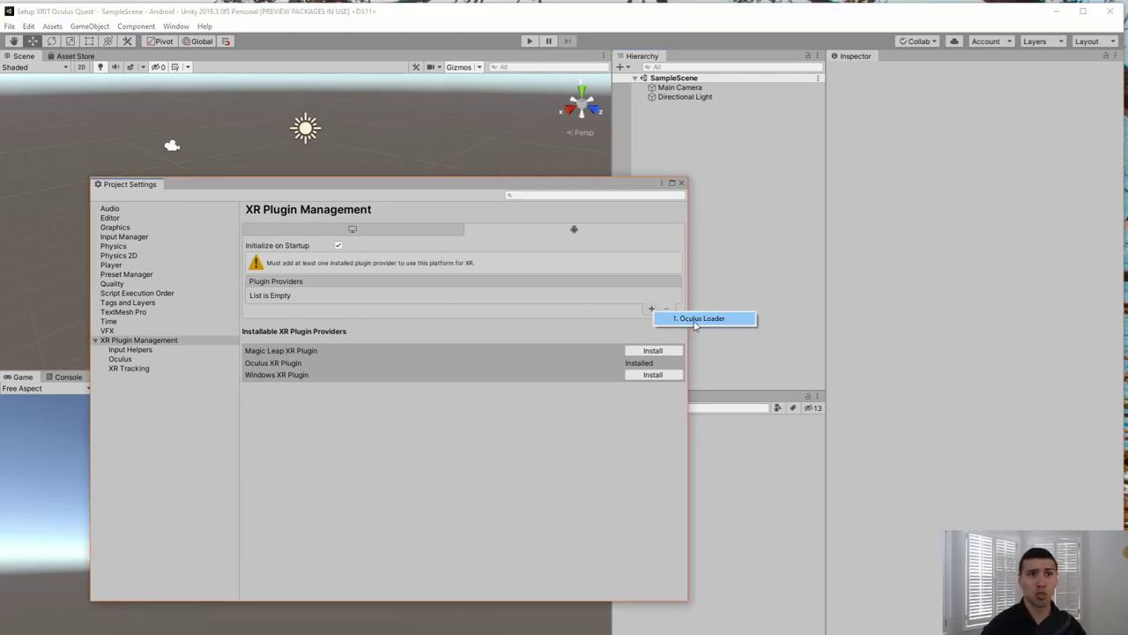
{"action": "left_click", "coordinate": [693, 323]}
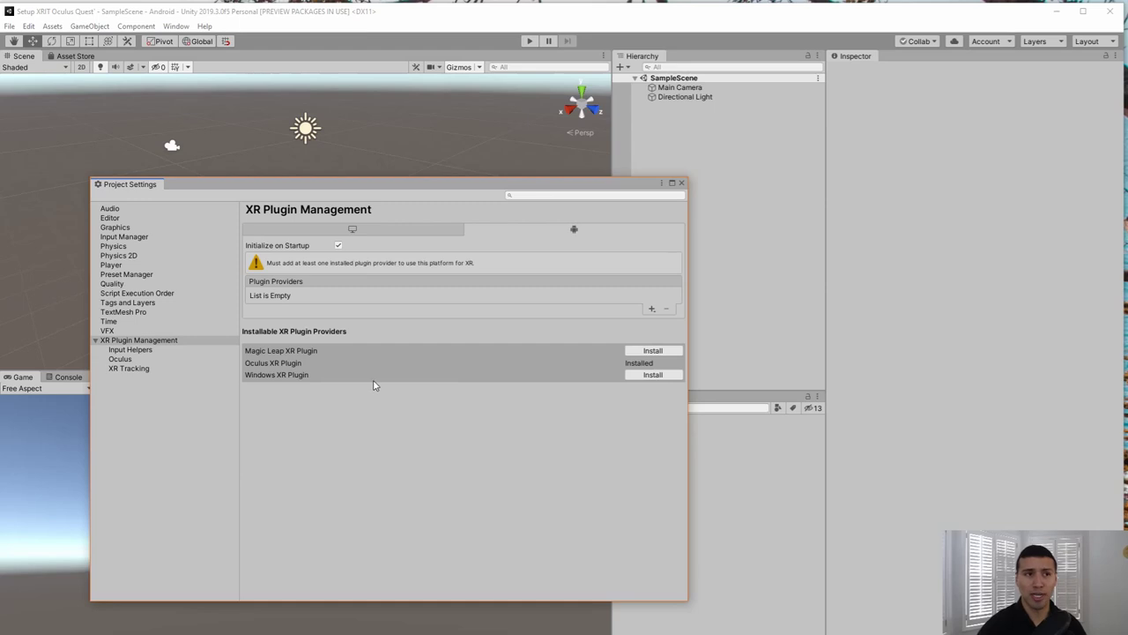
{"action": "left_click", "coordinate": [652, 308]}
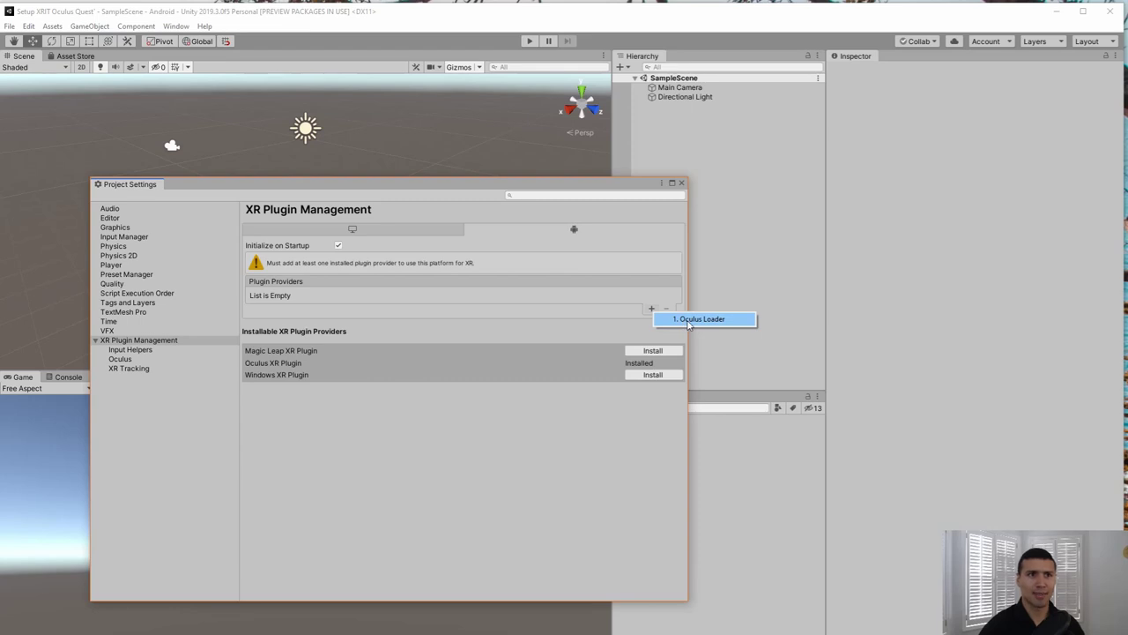
{"action": "left_click", "coordinate": [689, 321]}
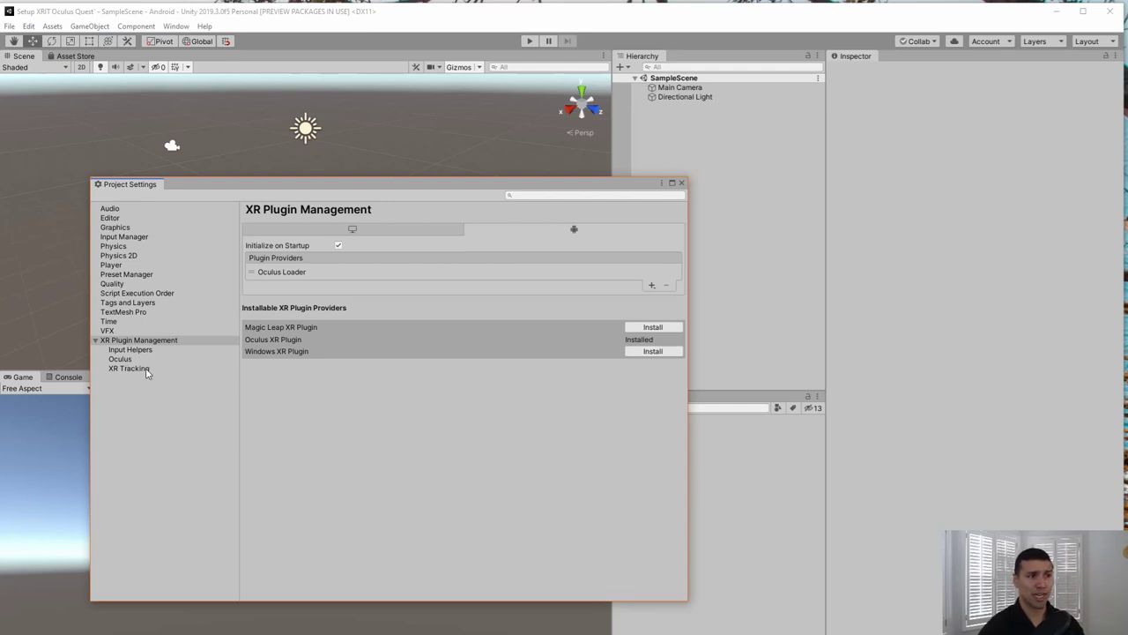
Review the Input Helpers, Oculus and XR Tracking pages of XR Plugin Management, and close the project settings
{"action": "left_click", "coordinate": [328, 355]}
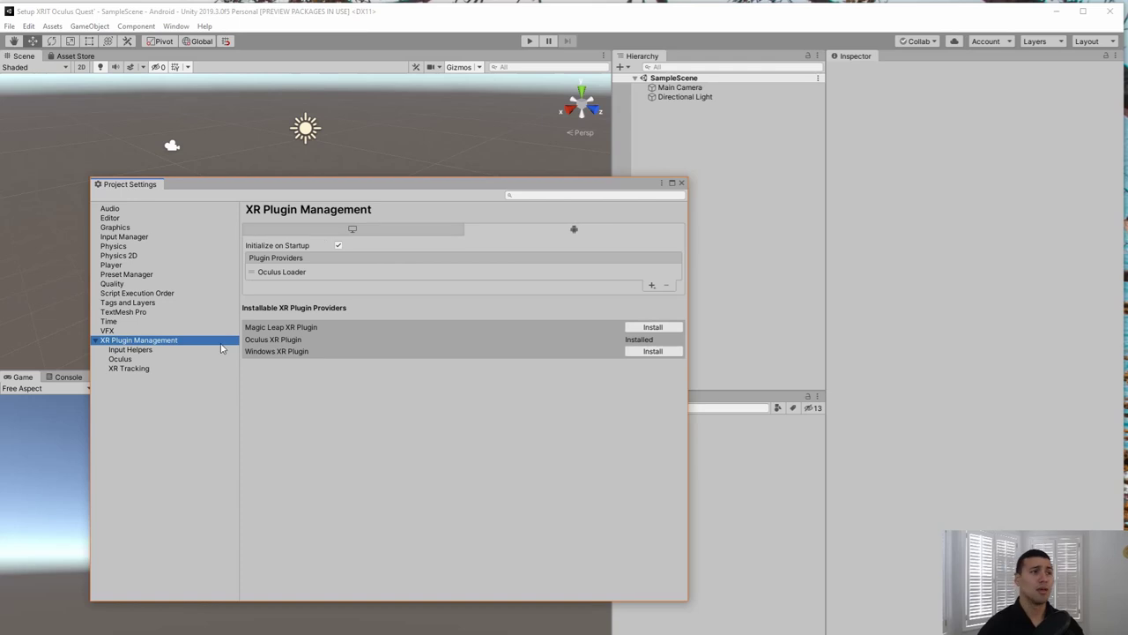
{"action": "left_click", "coordinate": [149, 352]}
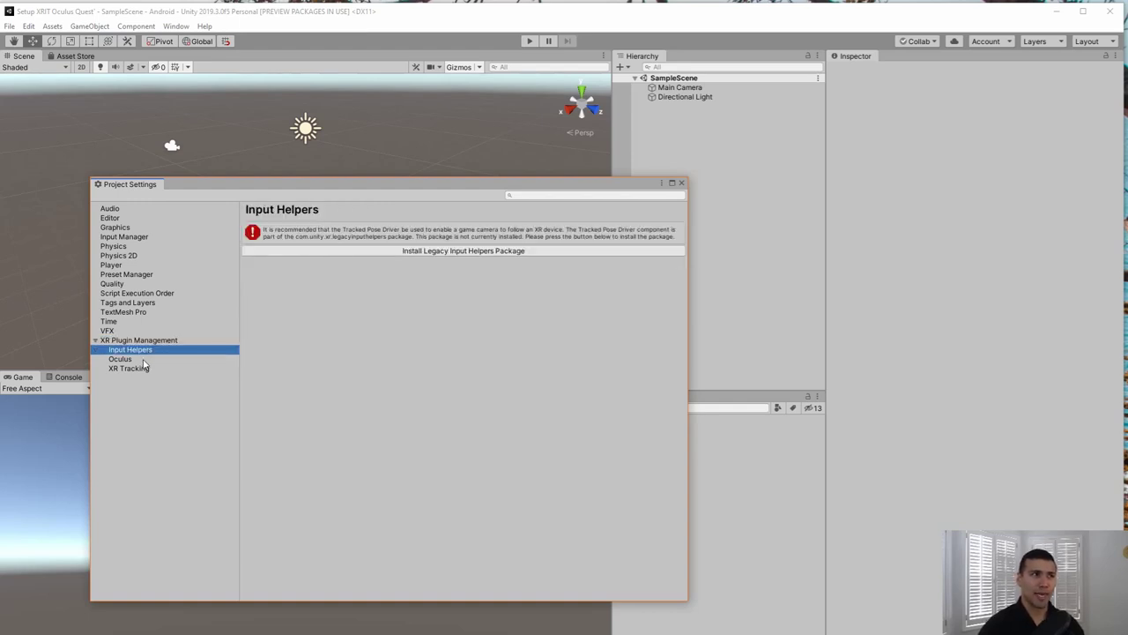
{"action": "left_click", "coordinate": [143, 361]}
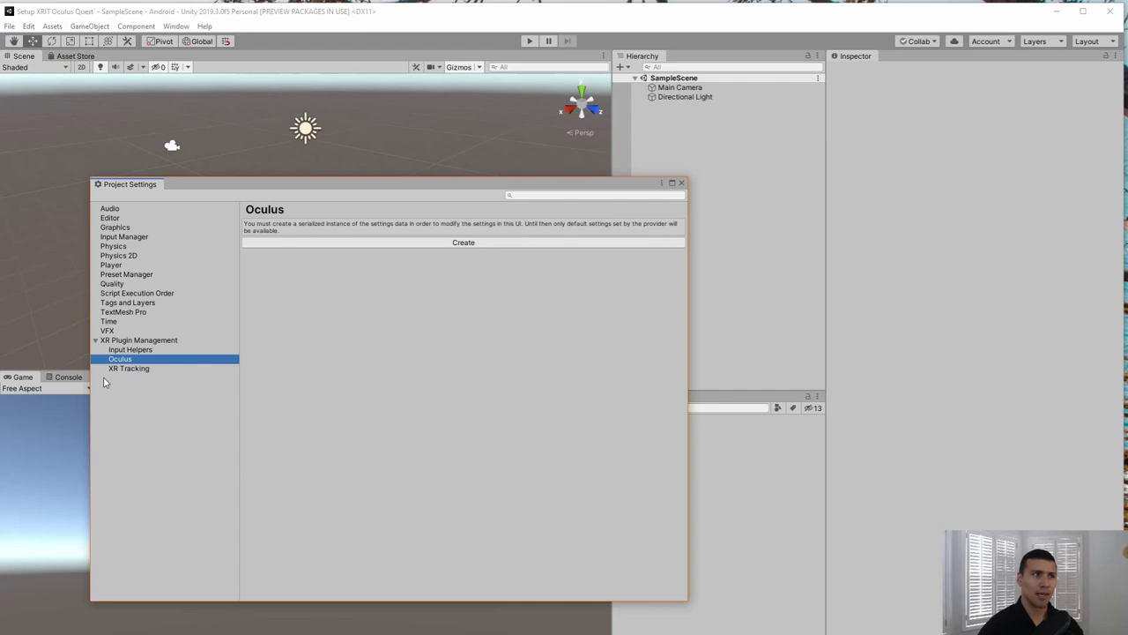
{"action": "left_click", "coordinate": [124, 370]}
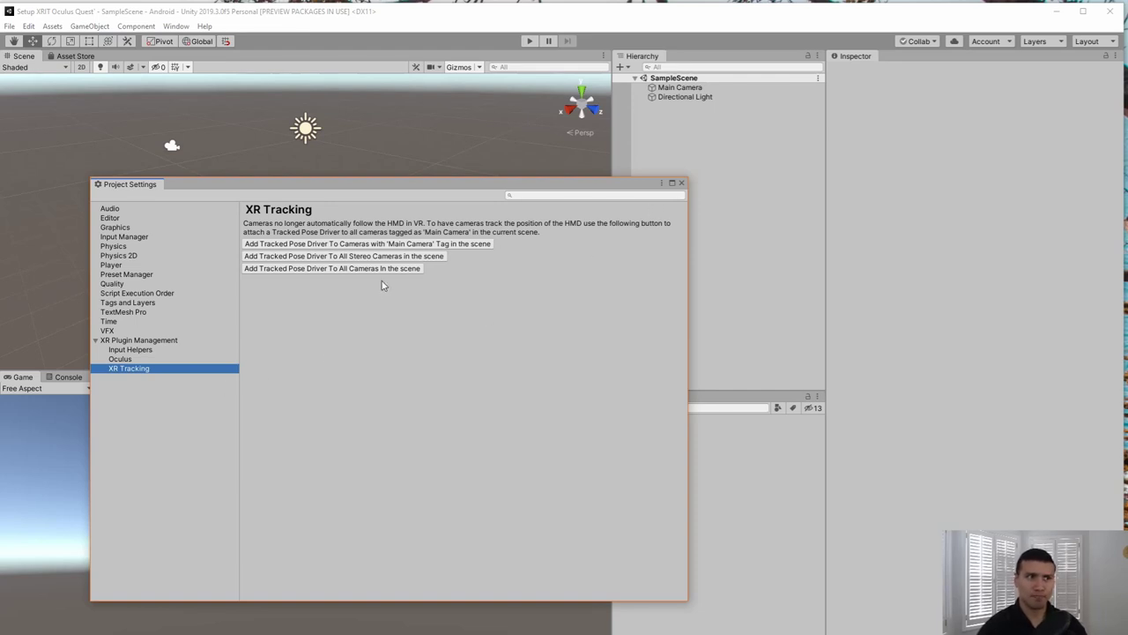
{"action": "left_click", "coordinate": [285, 246]}
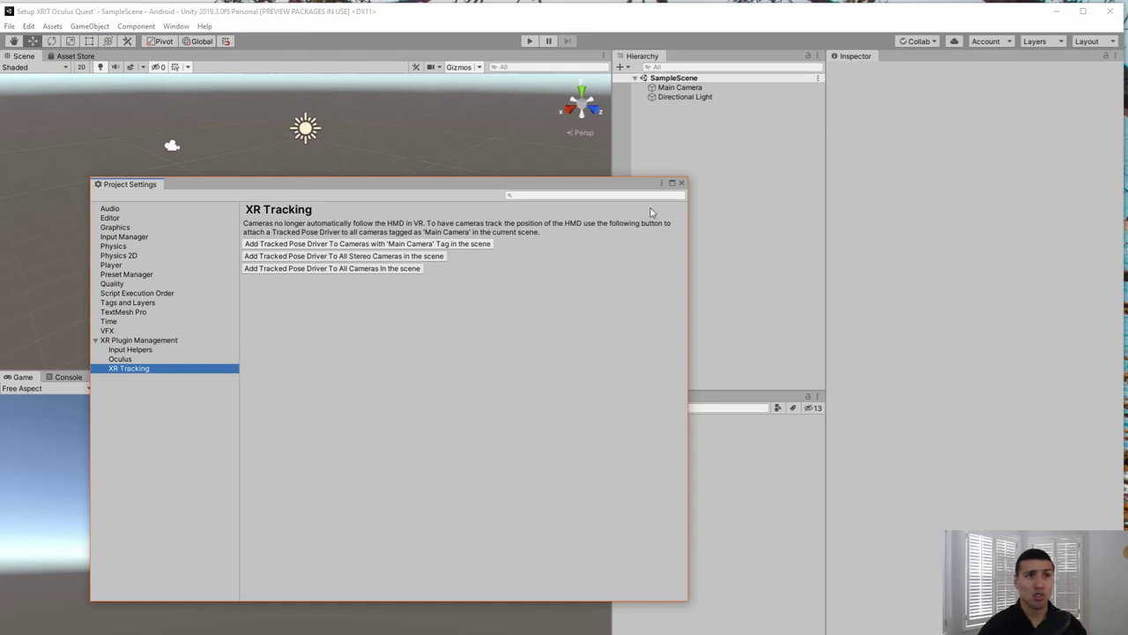
{"action": "left_click", "coordinate": [682, 185]}
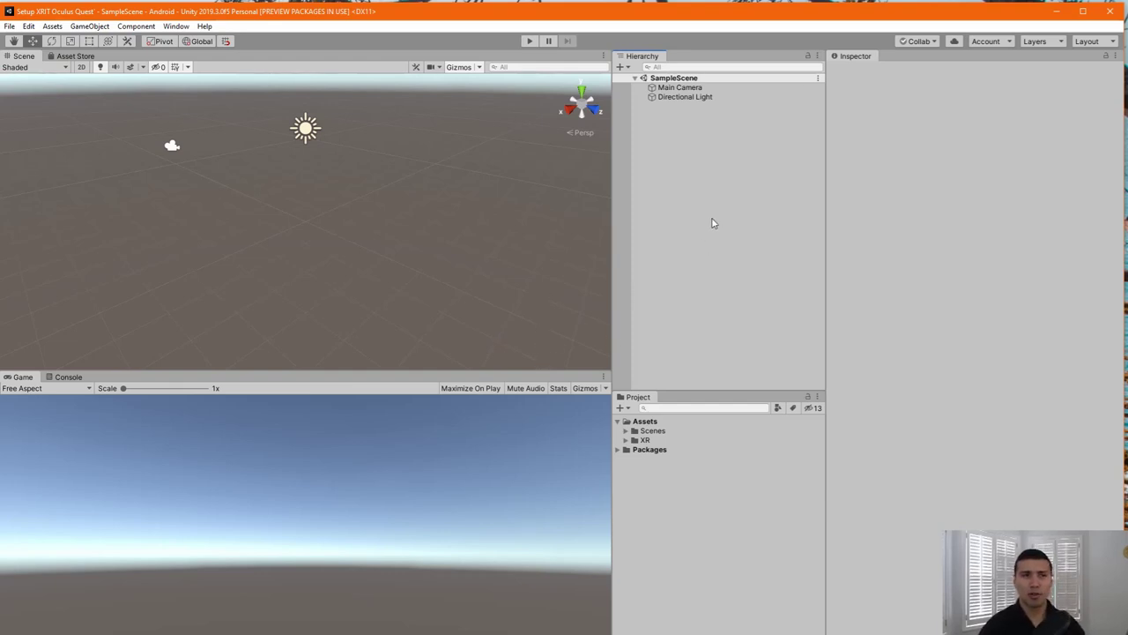
Add a 3D plane to SampleScene as the floor and enlarge the scene view
{"action": "right_click", "coordinate": [670, 177]}
{"action": "mouse_move", "coordinate": [731, 301]}
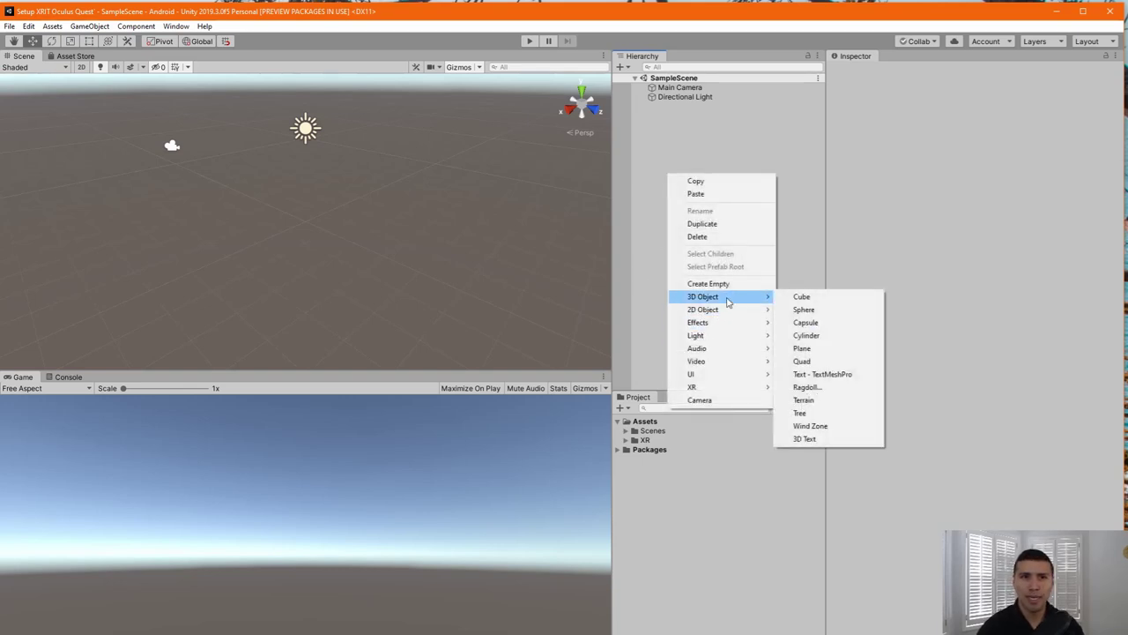
{"action": "left_click", "coordinate": [829, 350]}
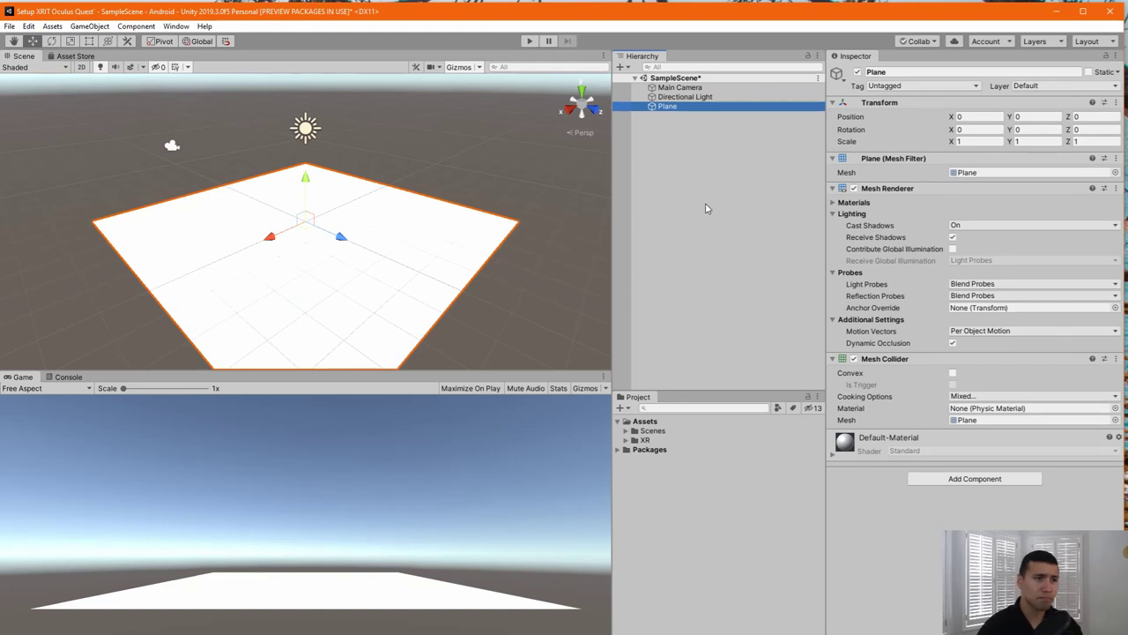
{"action": "scroll", "coordinate": [266, 363], "scroll_direction": "down", "scroll_amount": 3}
{"action": "left_click_drag", "start_coordinate": [265, 371], "coordinate": [253, 481]}
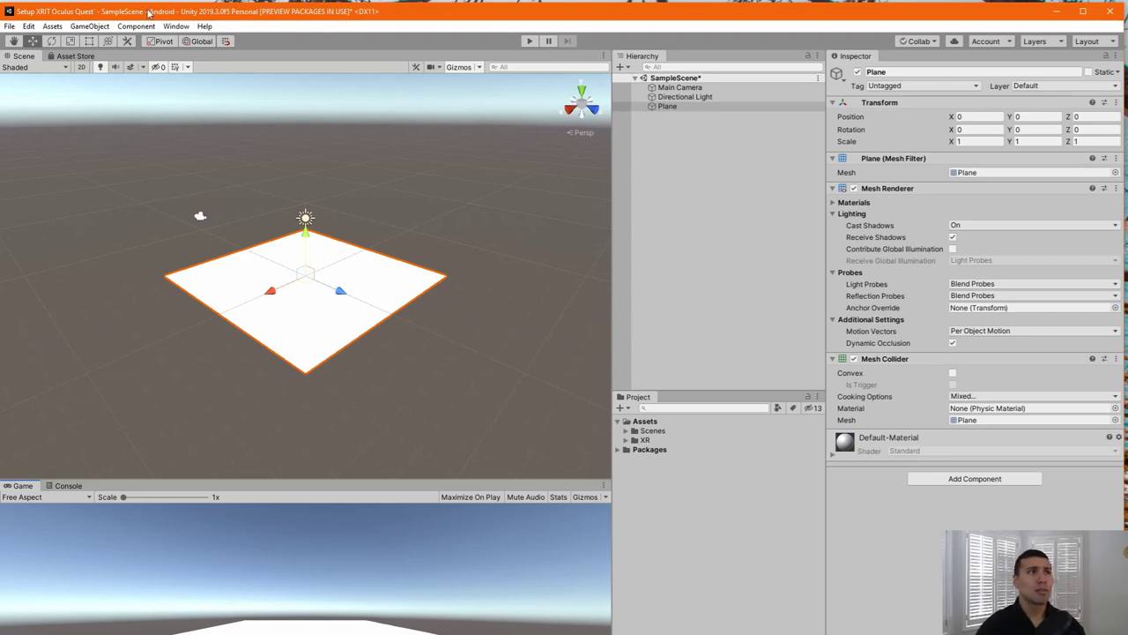
Add a Stationary XR Rig to SampleScene and clear the selection
{"action": "left_click", "coordinate": [80, 29]}
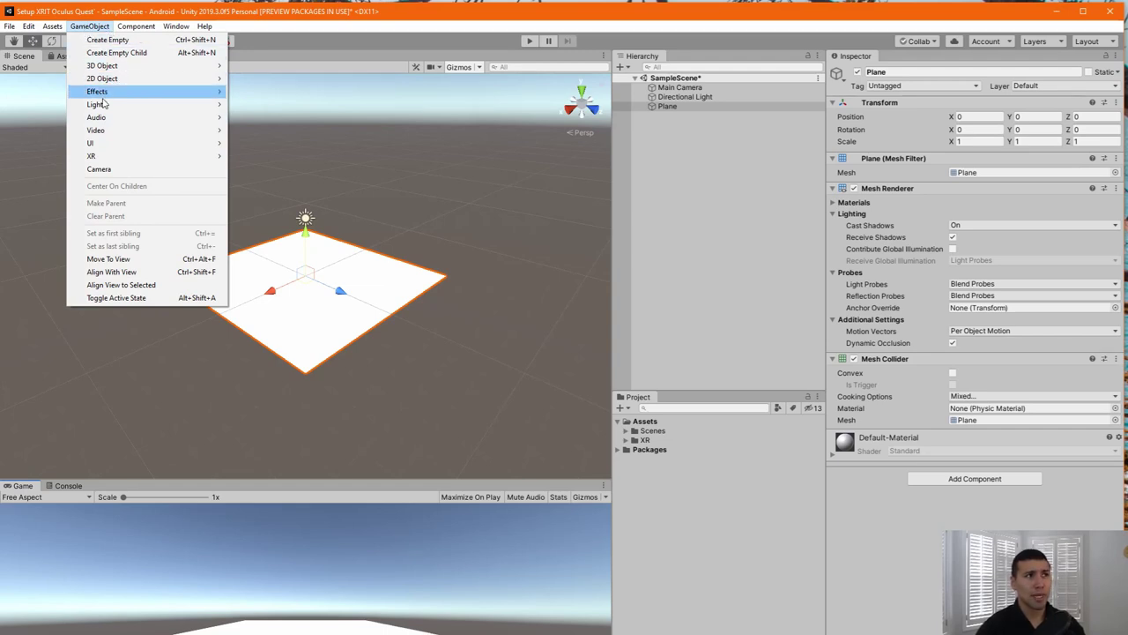
{"action": "mouse_move", "coordinate": [109, 156]}
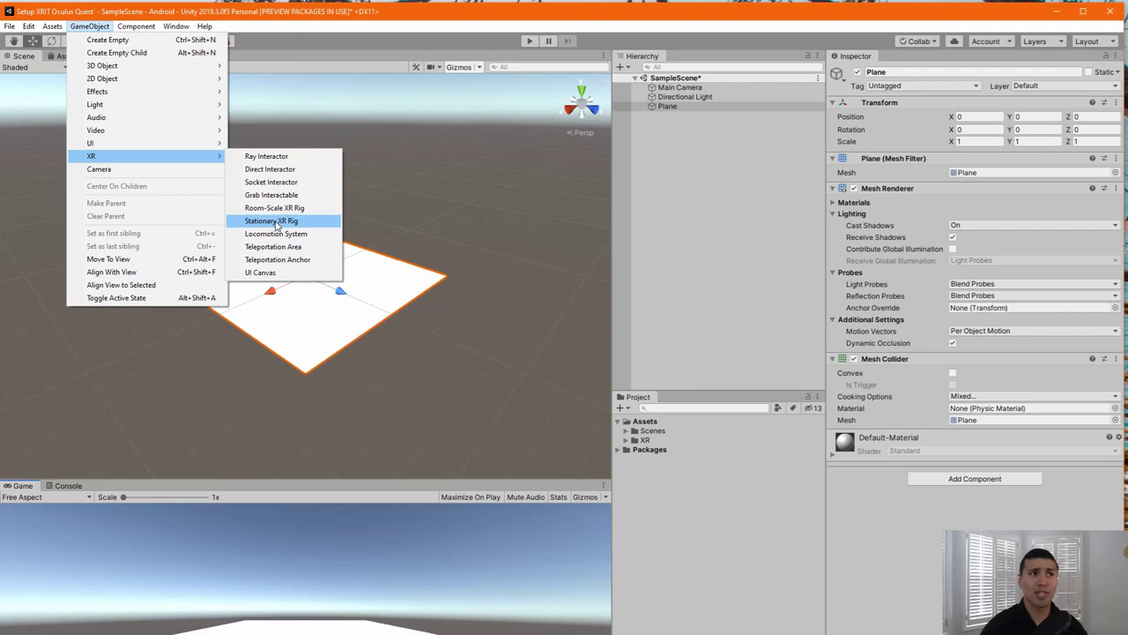
{"action": "left_click", "coordinate": [276, 222]}
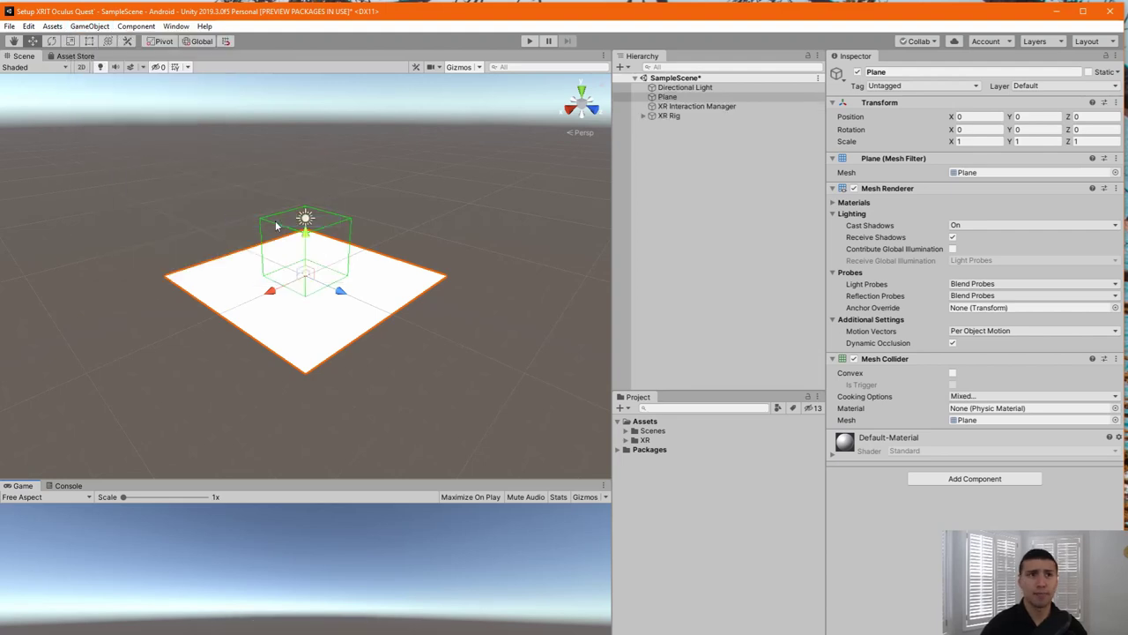
{"action": "left_click", "coordinate": [690, 169]}
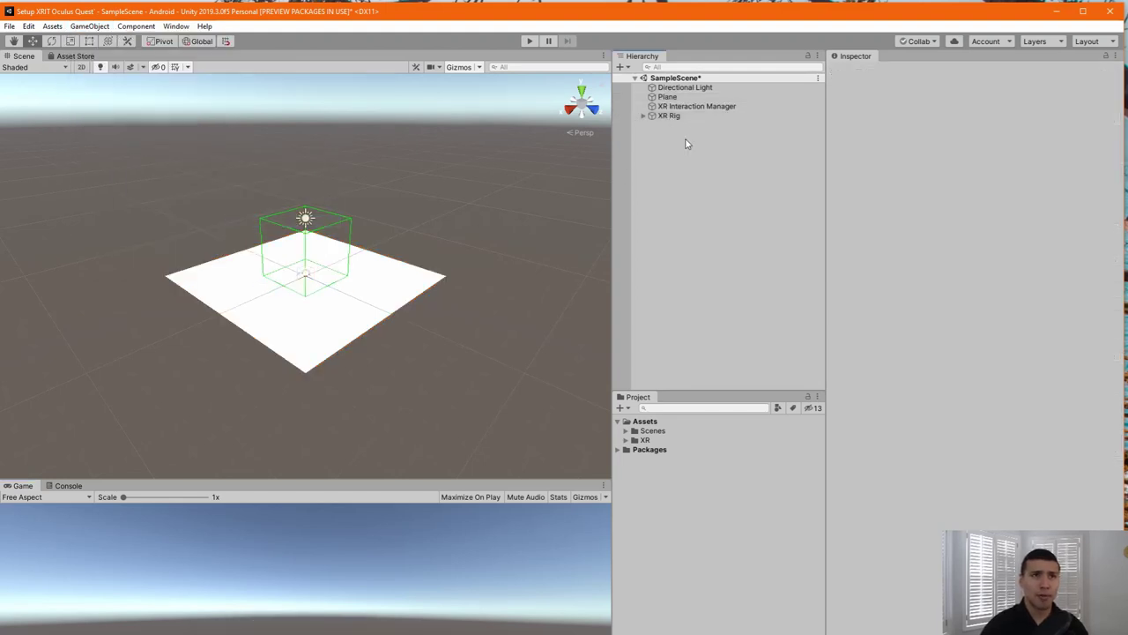
Inspect the components of the XR Rig and XR Interaction Manager objects
{"action": "left_click", "coordinate": [681, 118]}
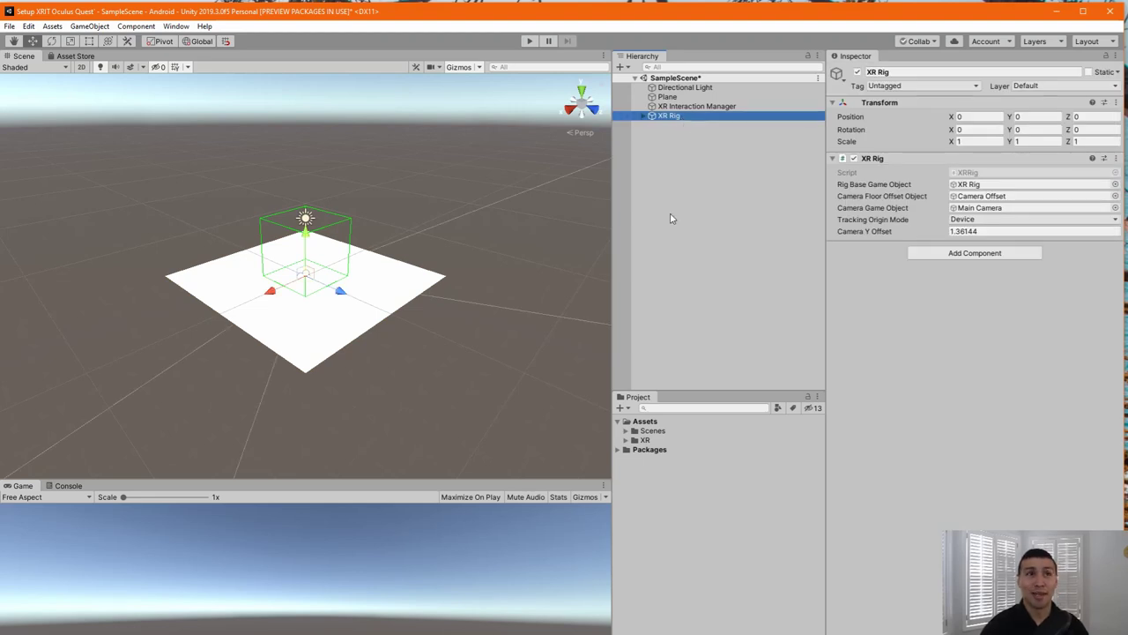
{"action": "left_click", "coordinate": [683, 106]}
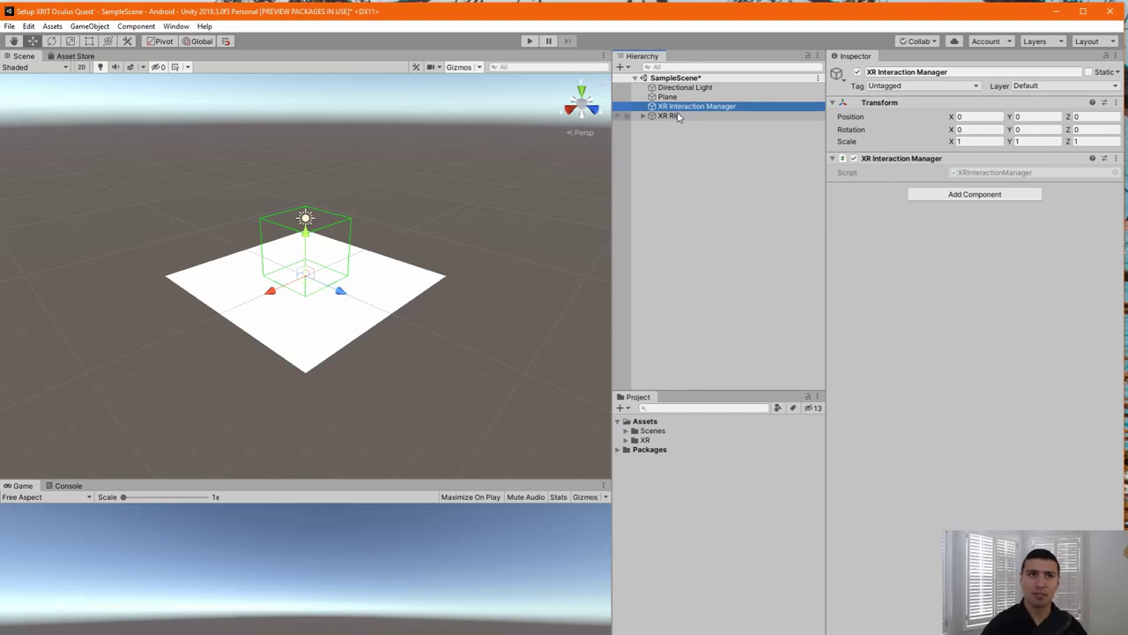
{"action": "left_click", "coordinate": [682, 106]}
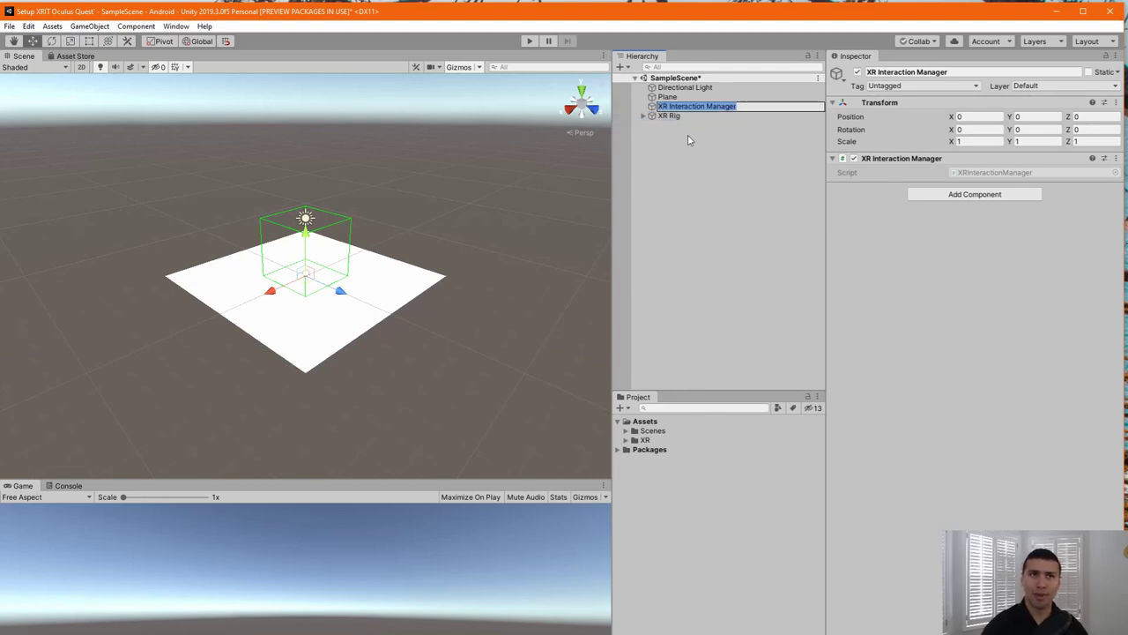
{"action": "left_click", "coordinate": [689, 140]}
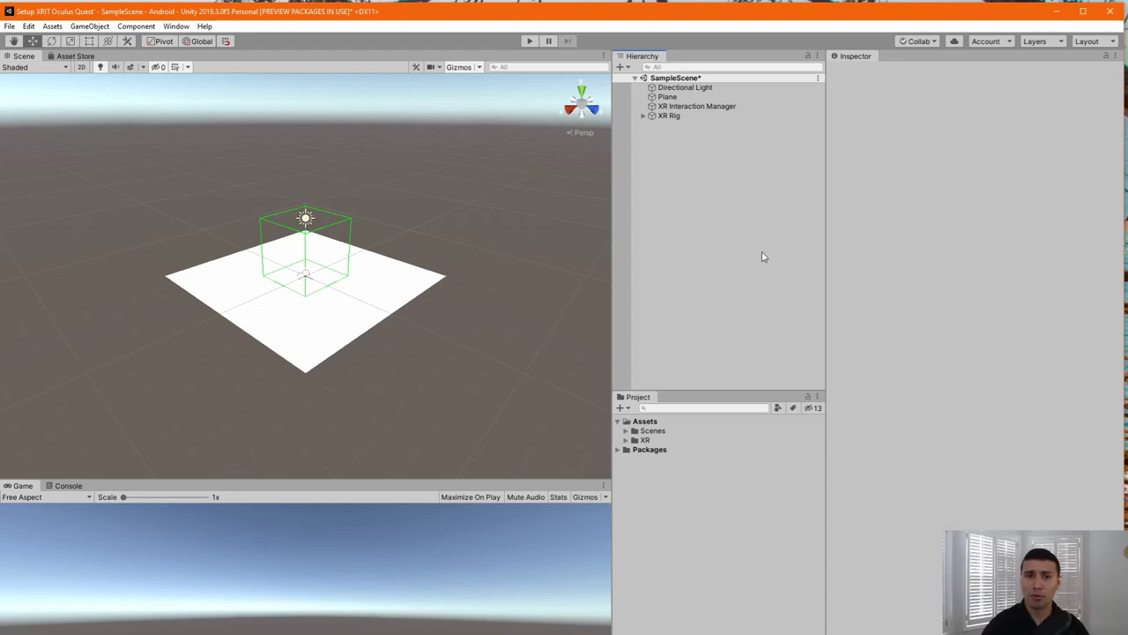
{"action": "left_click", "coordinate": [718, 107]}
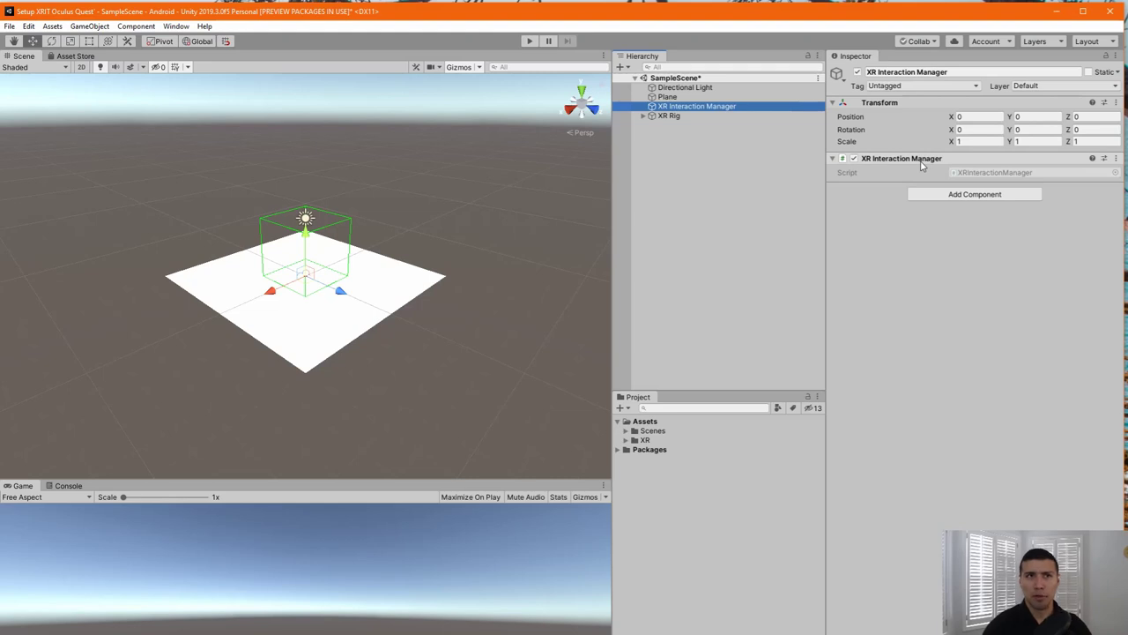
Expand the XR Rig hierarchy and inspect its Camera Offset and Main Camera objects
{"action": "left_click", "coordinate": [697, 145]}
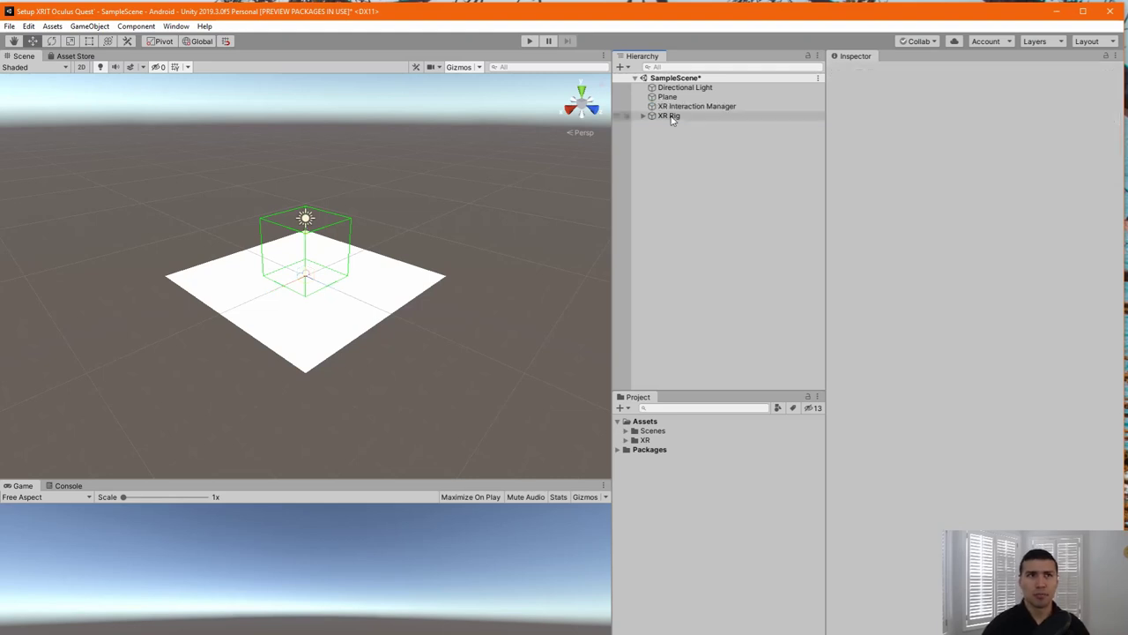
{"action": "left_click", "coordinate": [670, 117]}
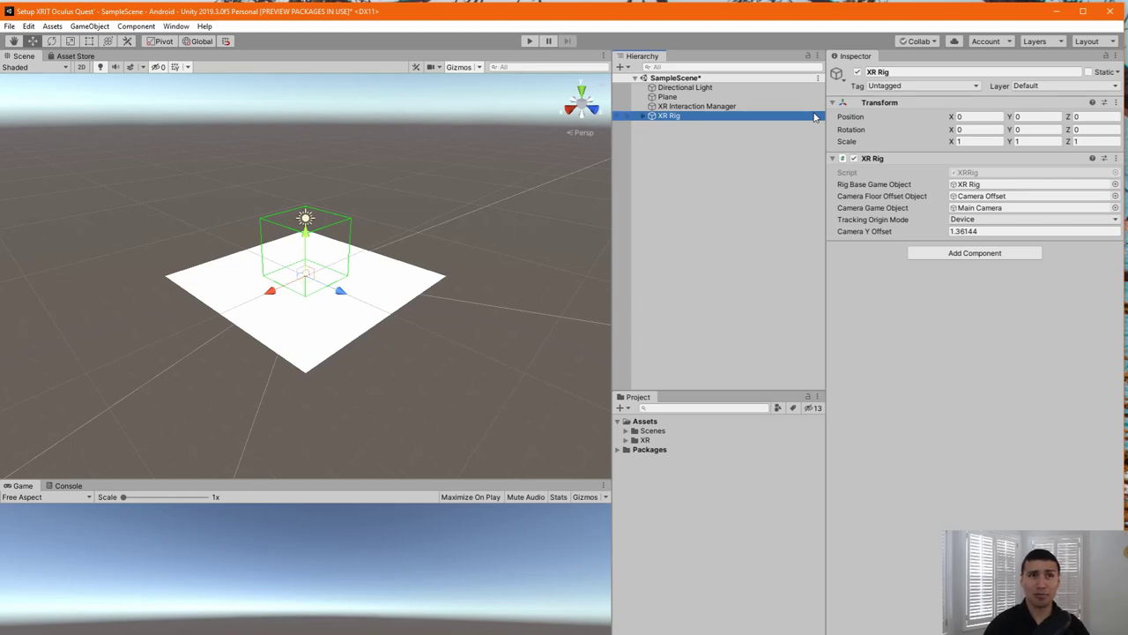
{"action": "key", "text": "Right"}
{"action": "key", "text": "Right"}
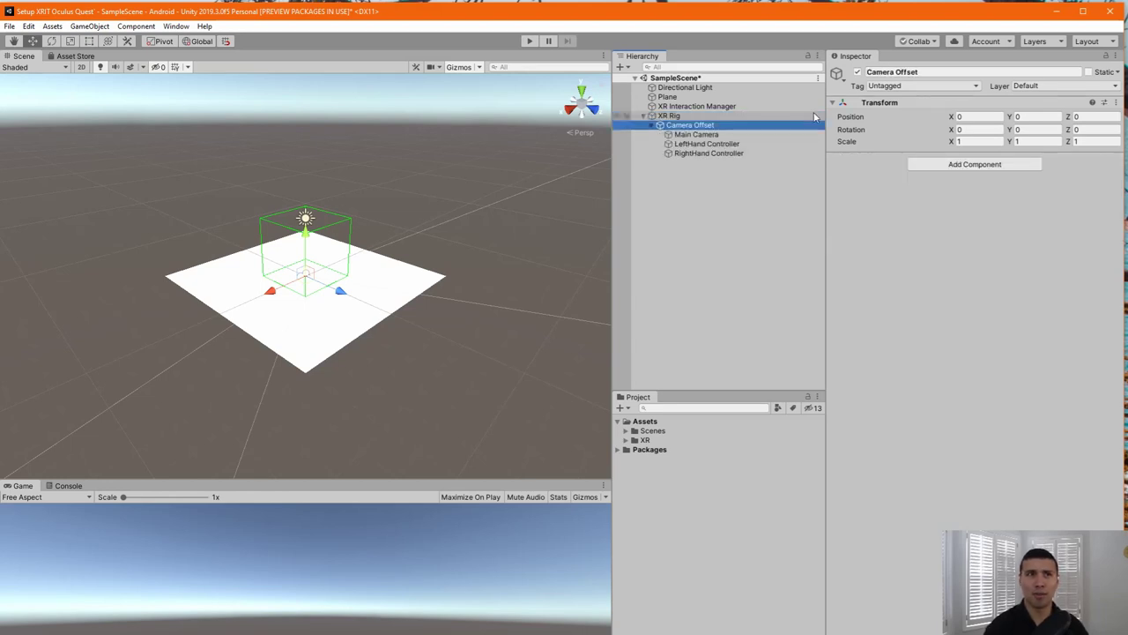
{"action": "key", "text": "Down"}
{"action": "key", "text": "Up"}
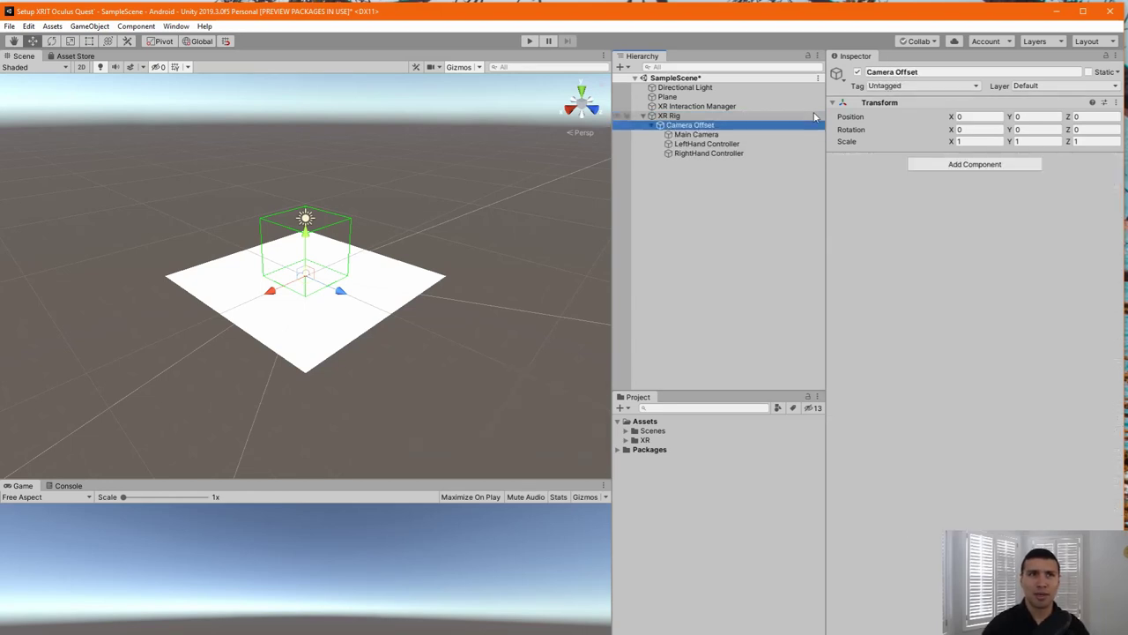
{"action": "key", "text": "Down"}
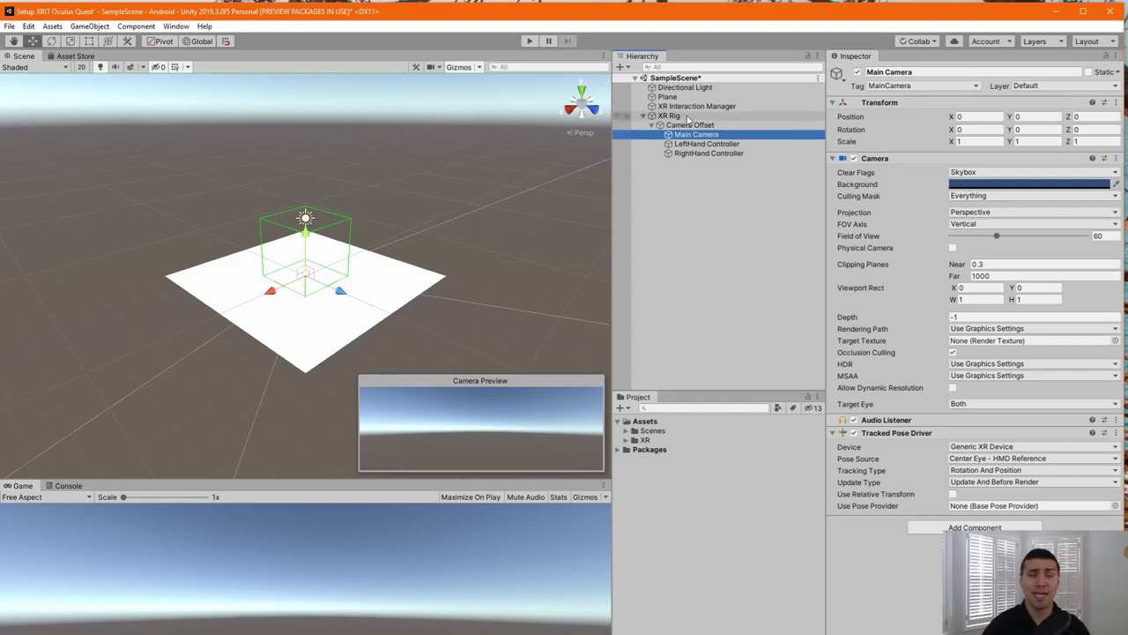
{"action": "left_click", "coordinate": [750, 174]}
{"action": "left_click", "coordinate": [706, 134]}
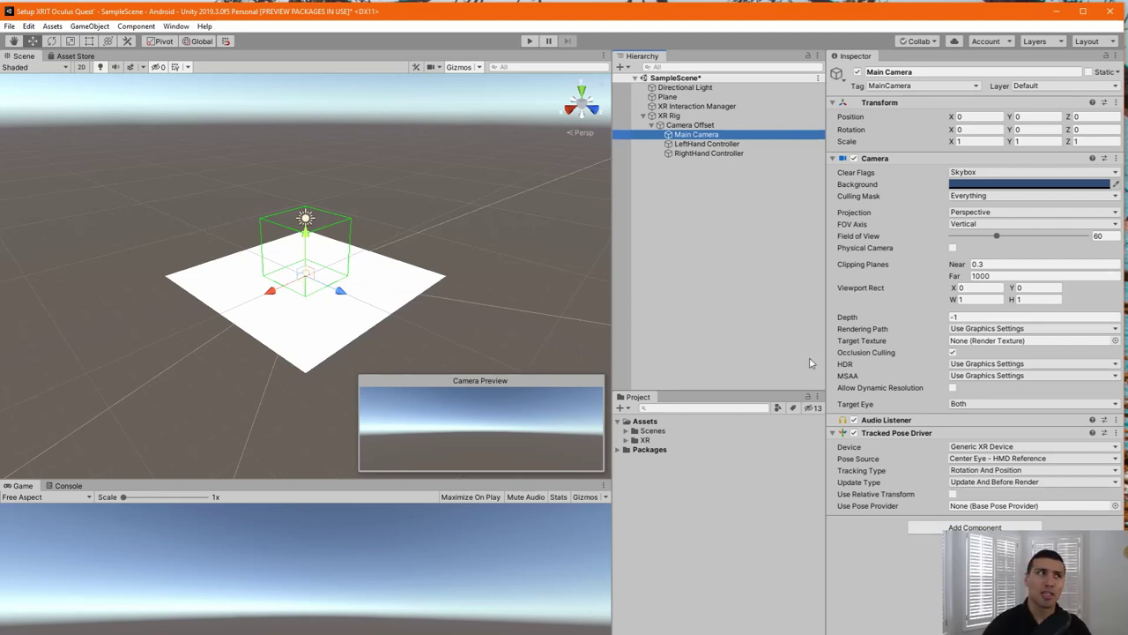
Review the XR Tracking project settings and the Main Camera's Tracked Pose Driver tracking types, keeping Rotation And Position
{"action": "left_click", "coordinate": [28, 25]}
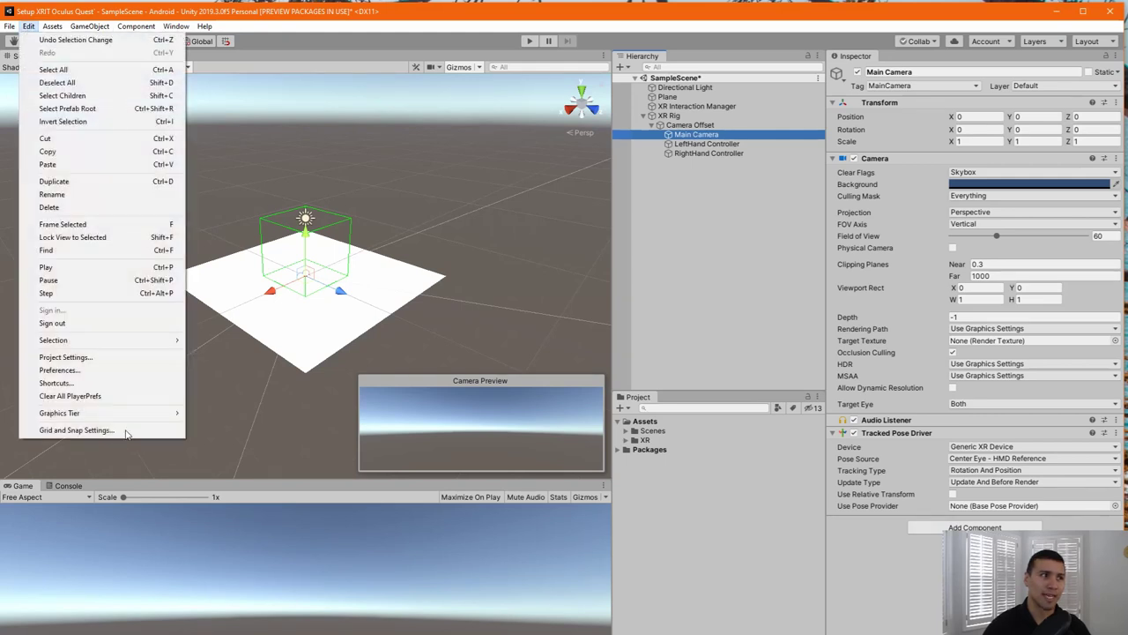
{"action": "left_click", "coordinate": [95, 358]}
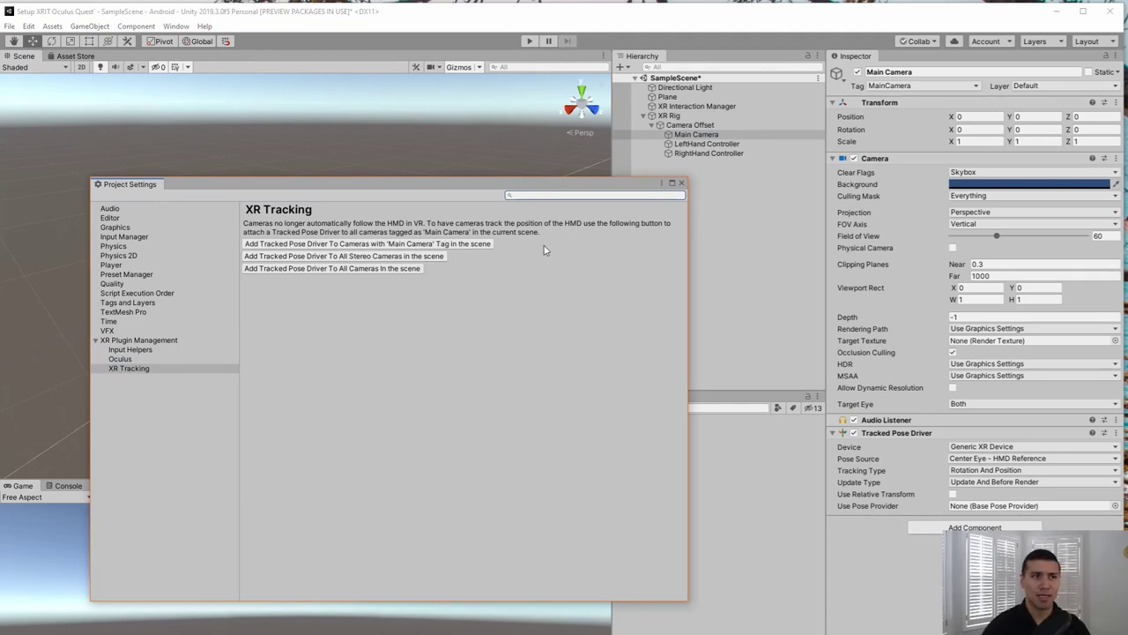
{"action": "left_click", "coordinate": [683, 184]}
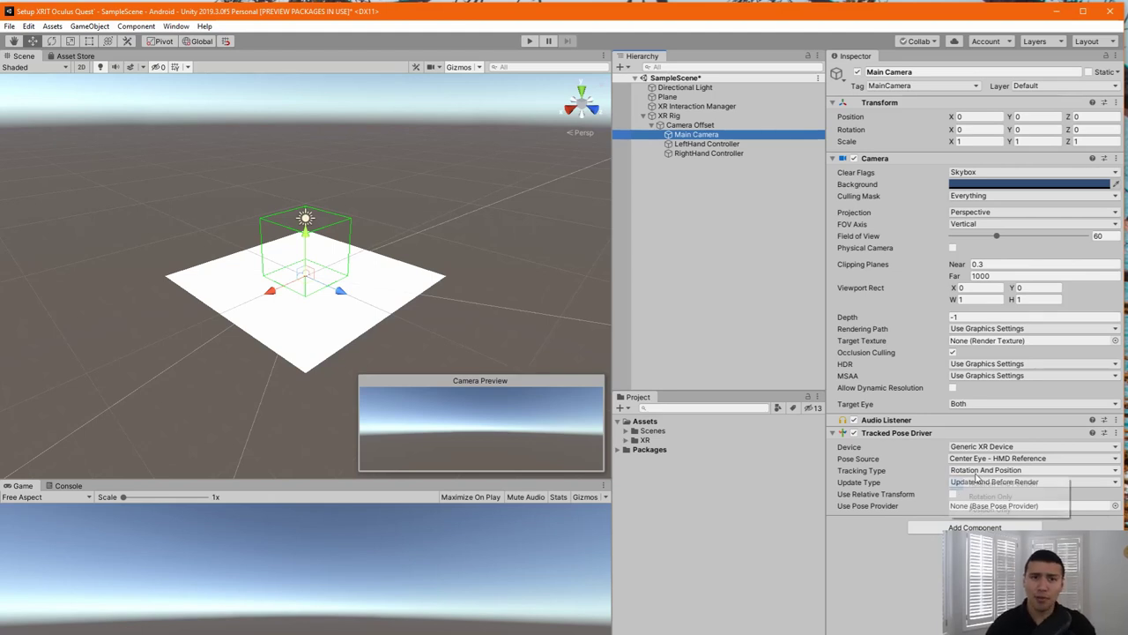
{"action": "left_click", "coordinate": [976, 477]}
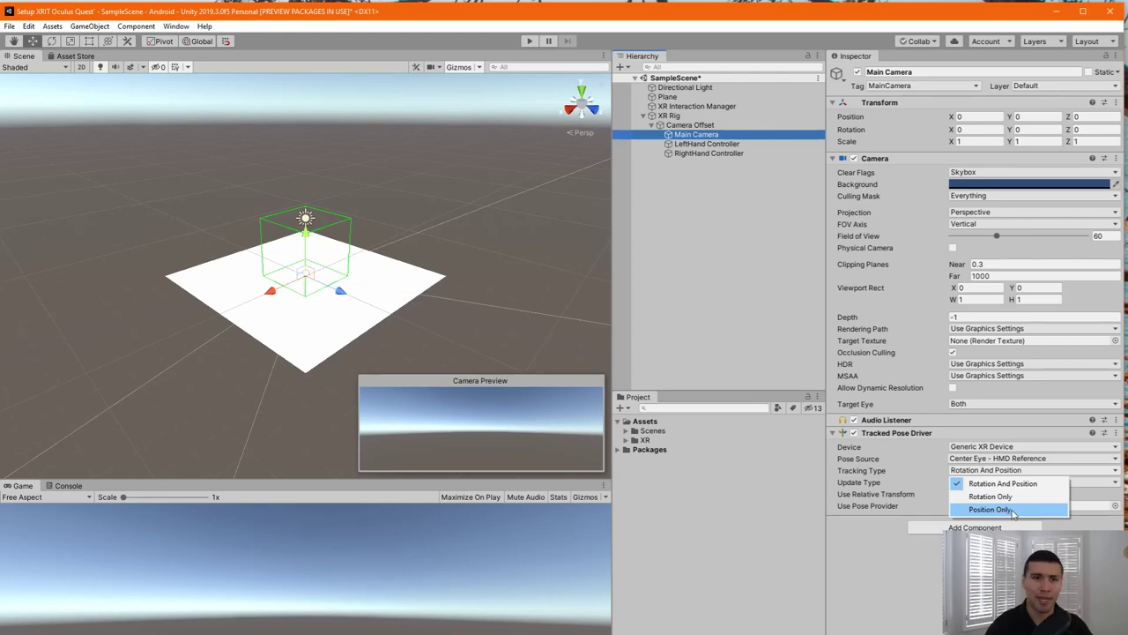
{"action": "left_click", "coordinate": [1060, 483]}
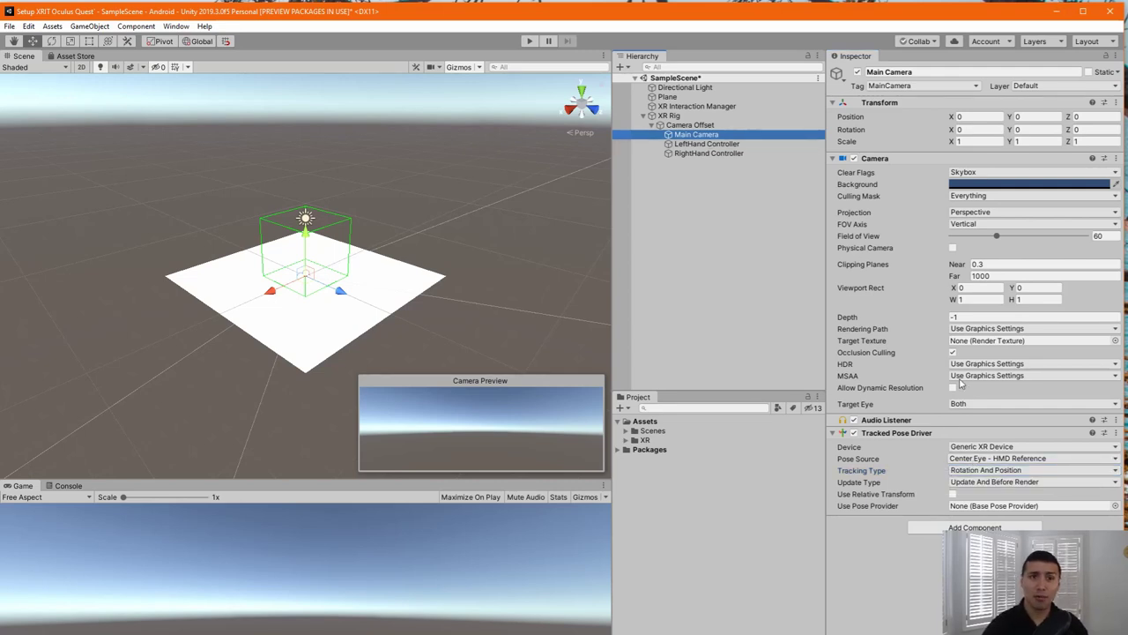
Inspect the LeftHand Controller's components and frame it closely in the scene
{"action": "left_click", "coordinate": [716, 148]}
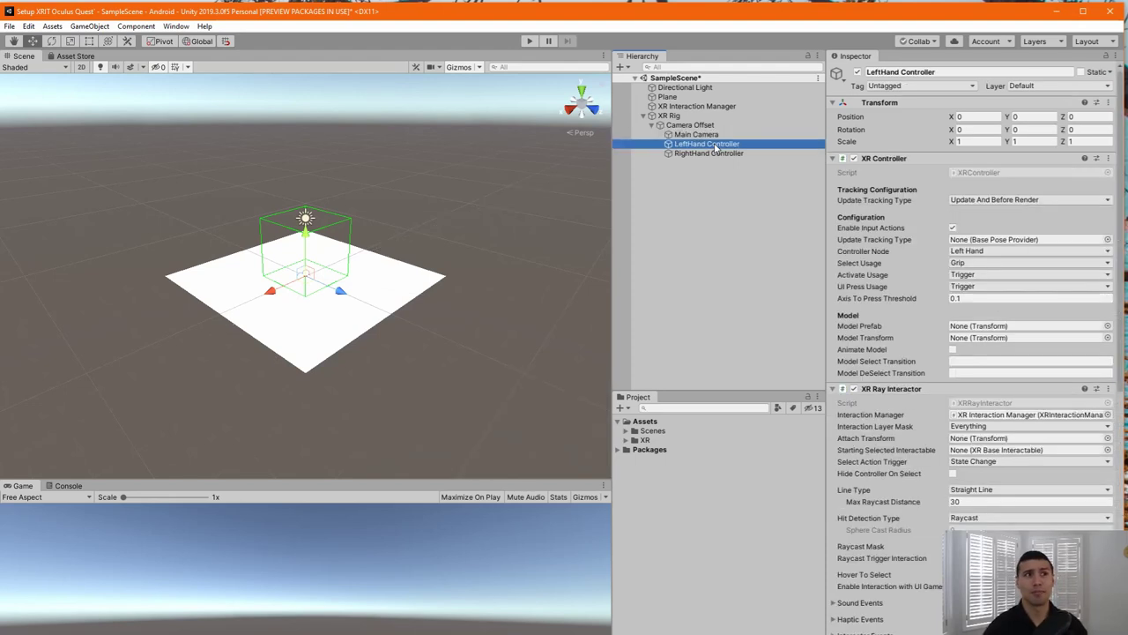
{"action": "double_click", "coordinate": [694, 147]}
{"action": "scroll", "coordinate": [297, 312], "scroll_direction": "up", "scroll_amount": 6}
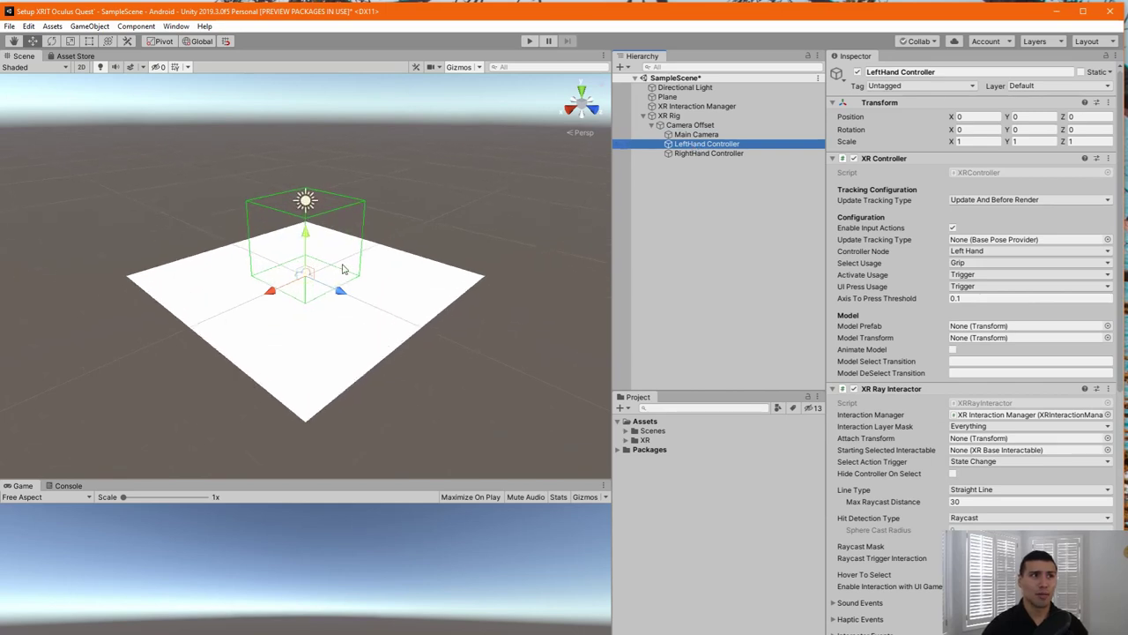
{"action": "scroll", "coordinate": [308, 296], "scroll_direction": "up", "scroll_amount": 1}
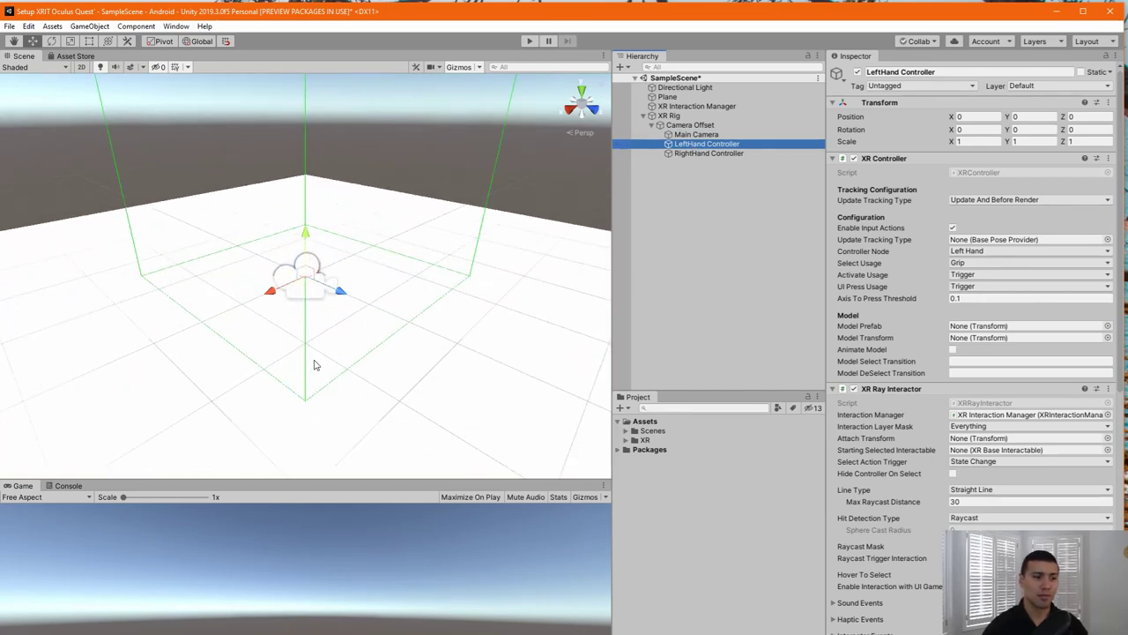
{"action": "scroll", "coordinate": [315, 363], "scroll_direction": "down", "scroll_amount": 2}
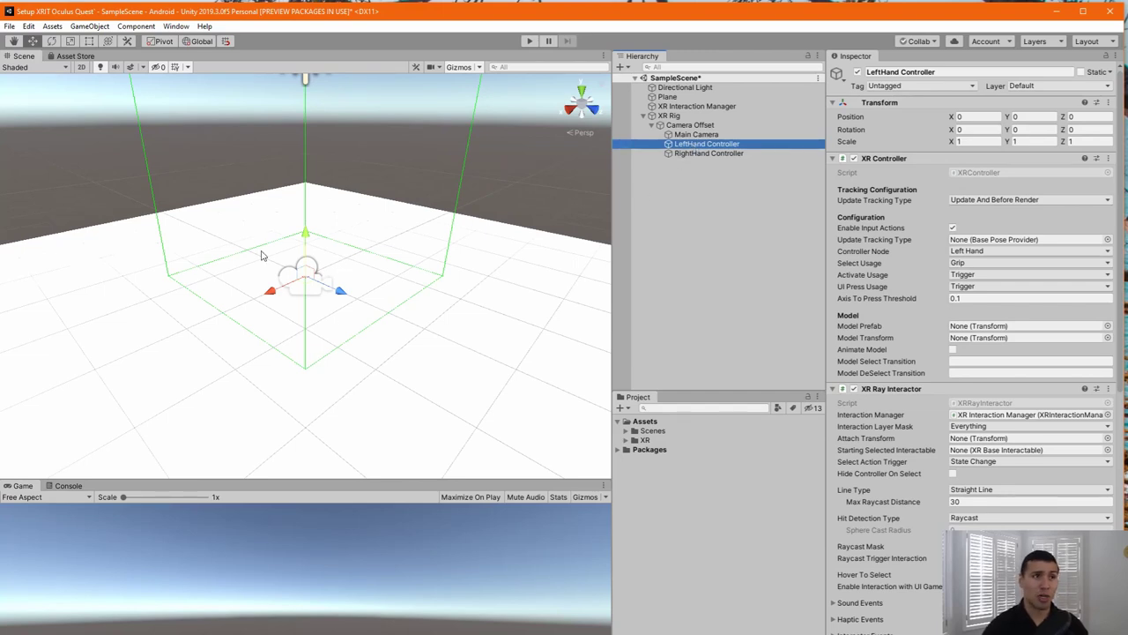
Raise the whole XR Rig above the floor plane to a Y position of about 0.76
{"action": "left_click", "coordinate": [674, 126]}
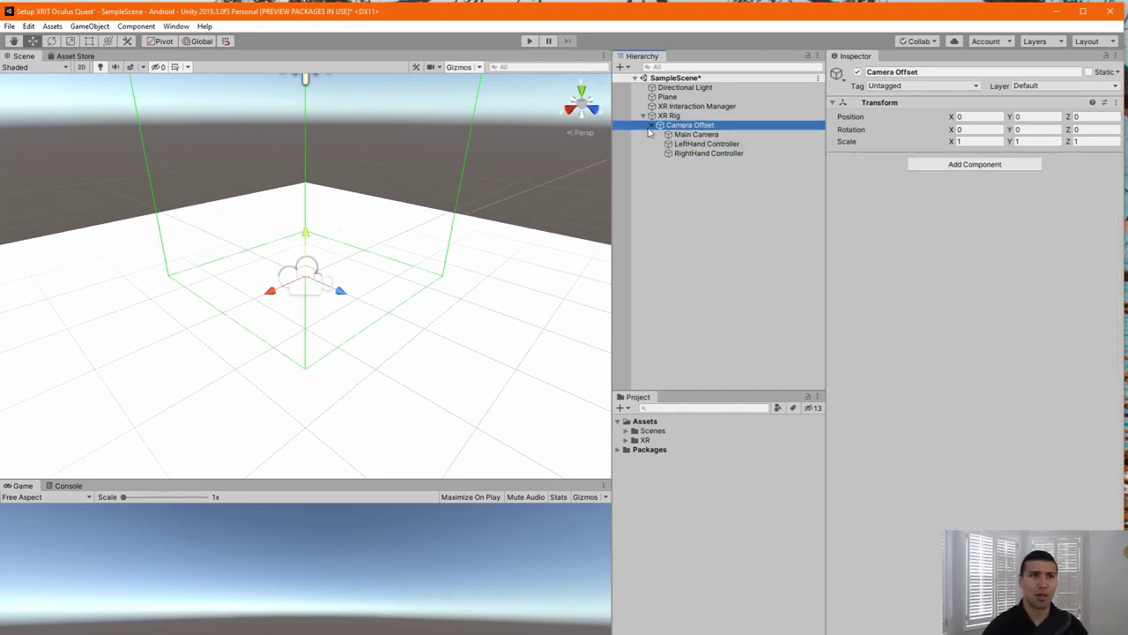
{"action": "left_click", "coordinate": [663, 117]}
{"action": "left_click_drag", "start_coordinate": [305, 231], "coordinate": [309, 203]}
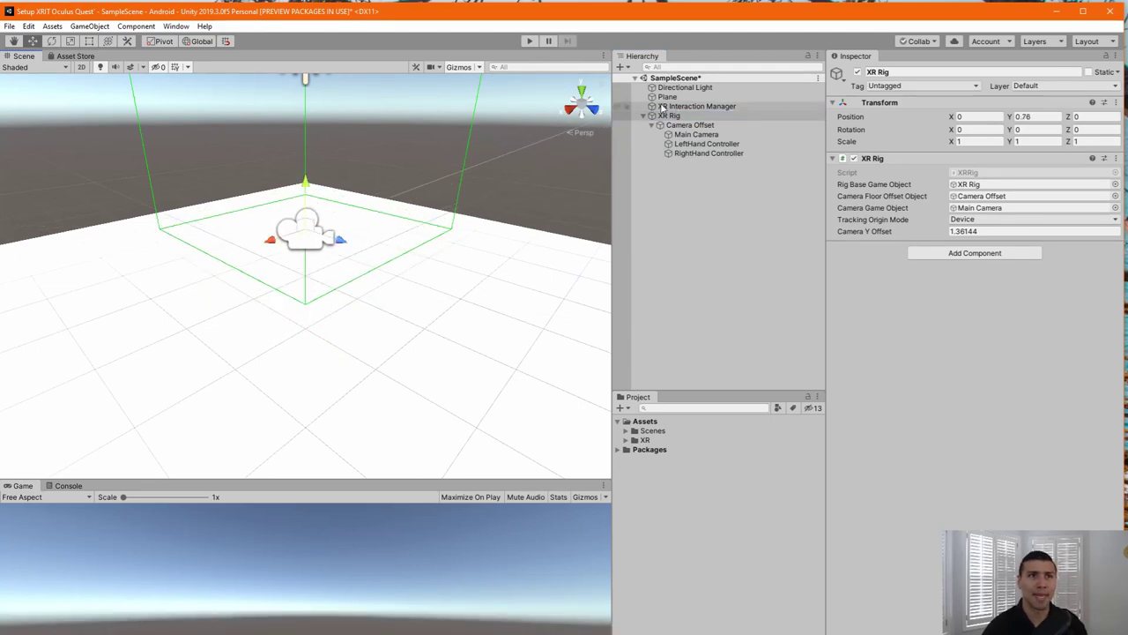
Examine both hand controllers in the scene and compare their XR Controller settings, including the Controller Node
{"action": "left_click", "coordinate": [698, 147]}
{"action": "double_click", "coordinate": [699, 145]}
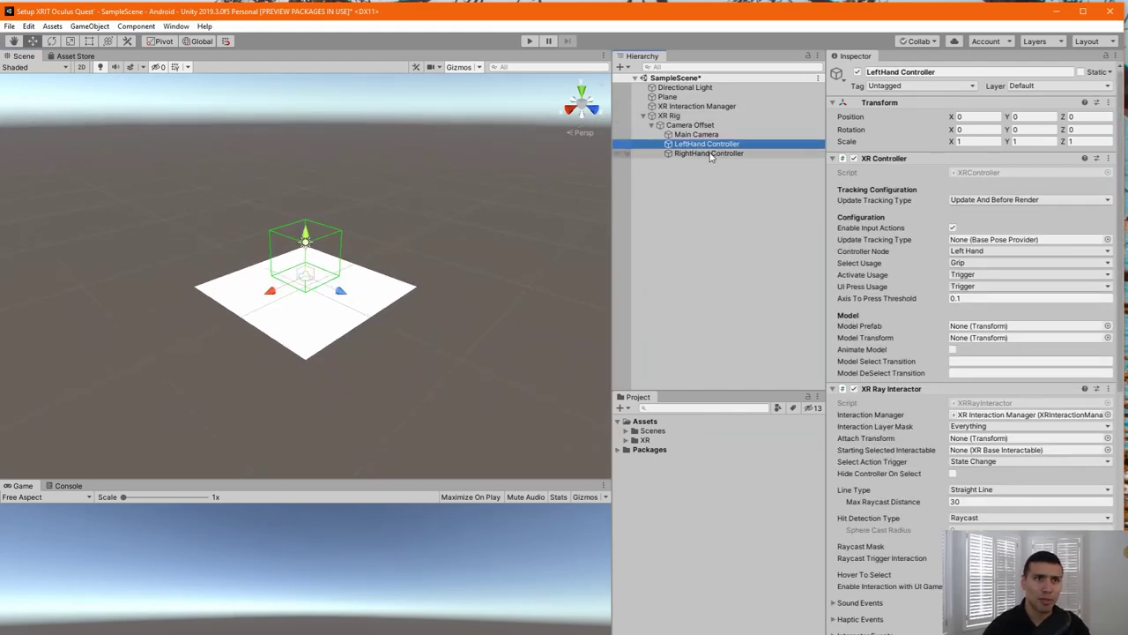
{"action": "left_click", "coordinate": [705, 155]}
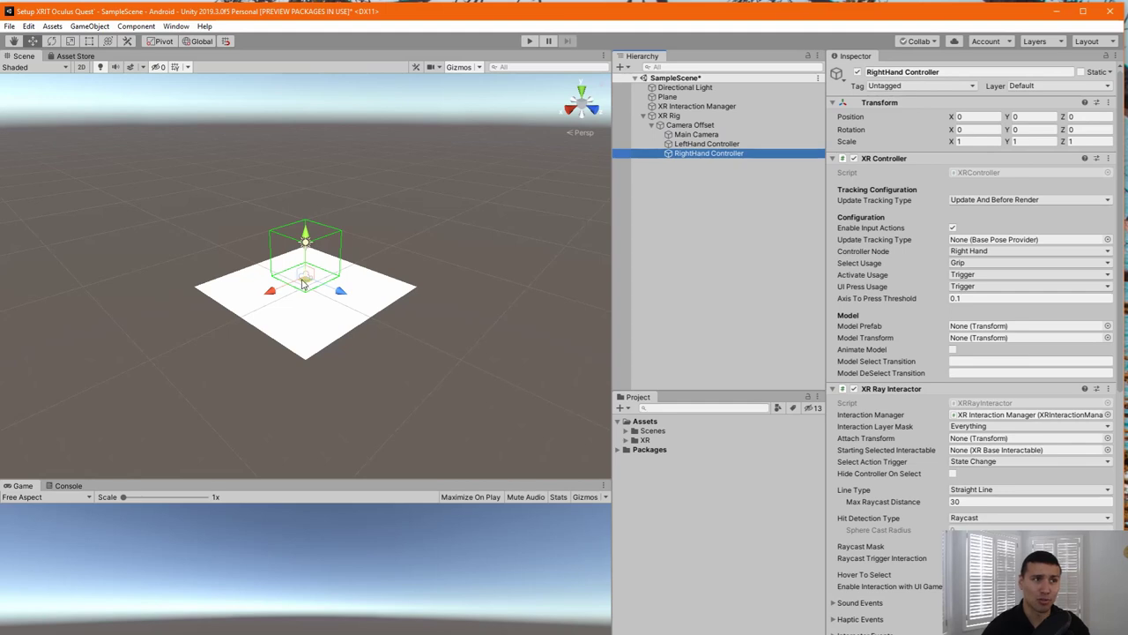
{"action": "scroll", "coordinate": [302, 283], "scroll_direction": "up", "scroll_amount": 8}
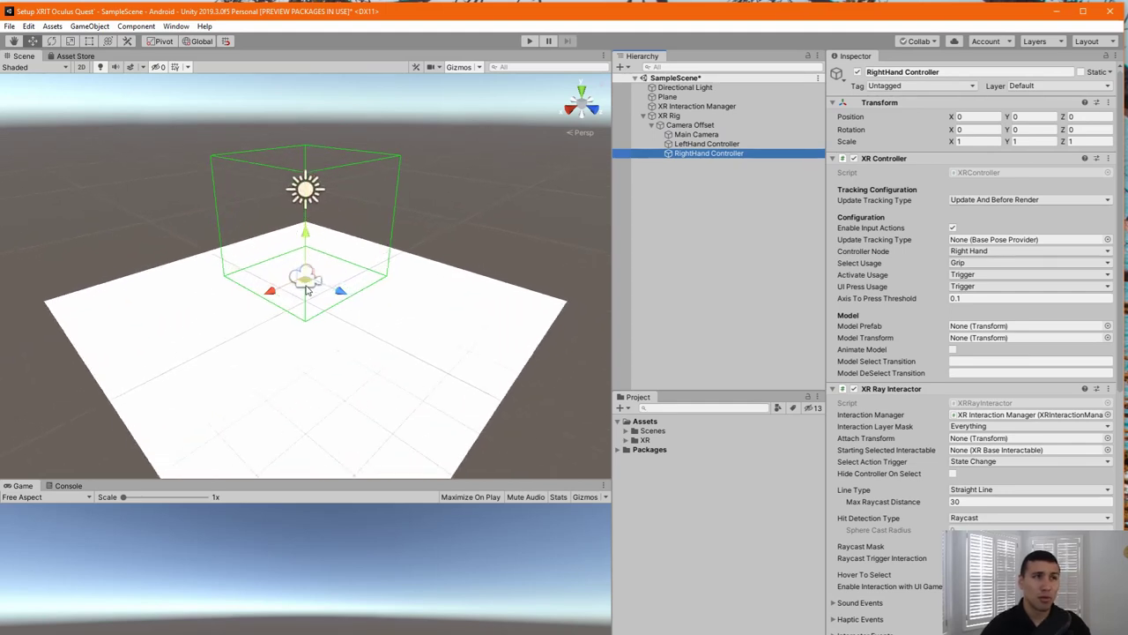
{"action": "scroll", "coordinate": [283, 306], "scroll_direction": "up", "scroll_amount": 6}
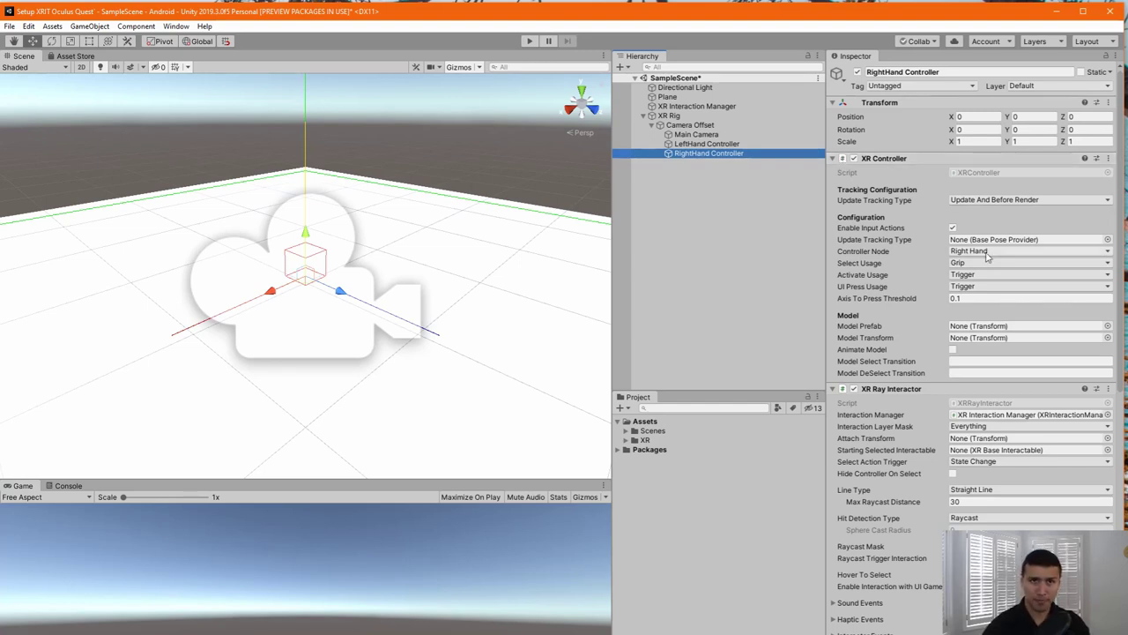
{"action": "left_click", "coordinate": [728, 144]}
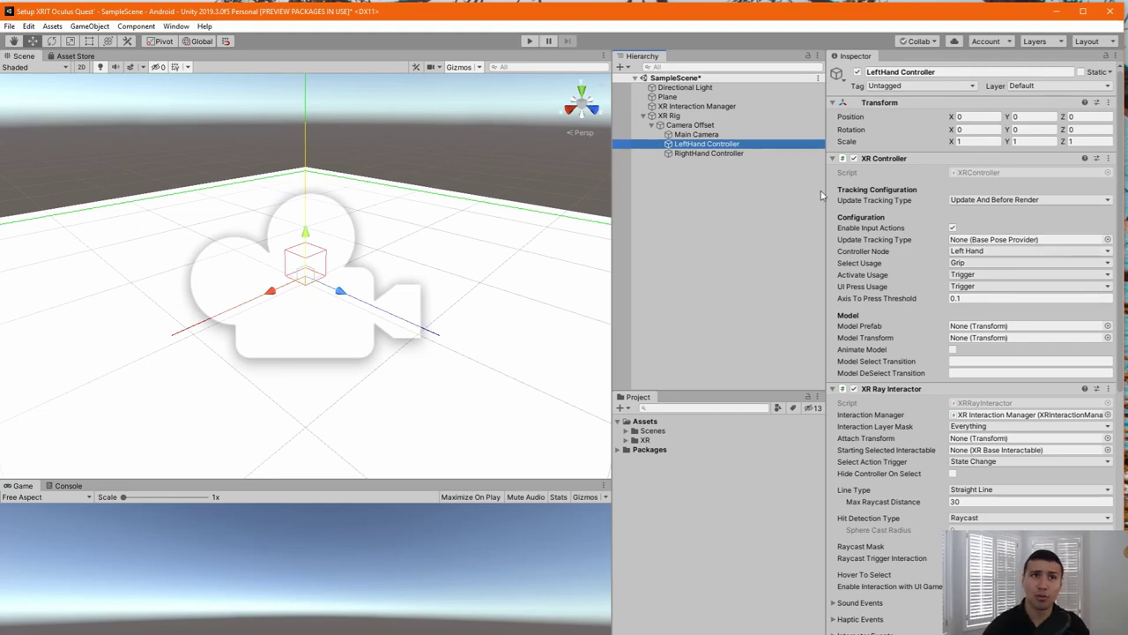
{"action": "left_click", "coordinate": [753, 156]}
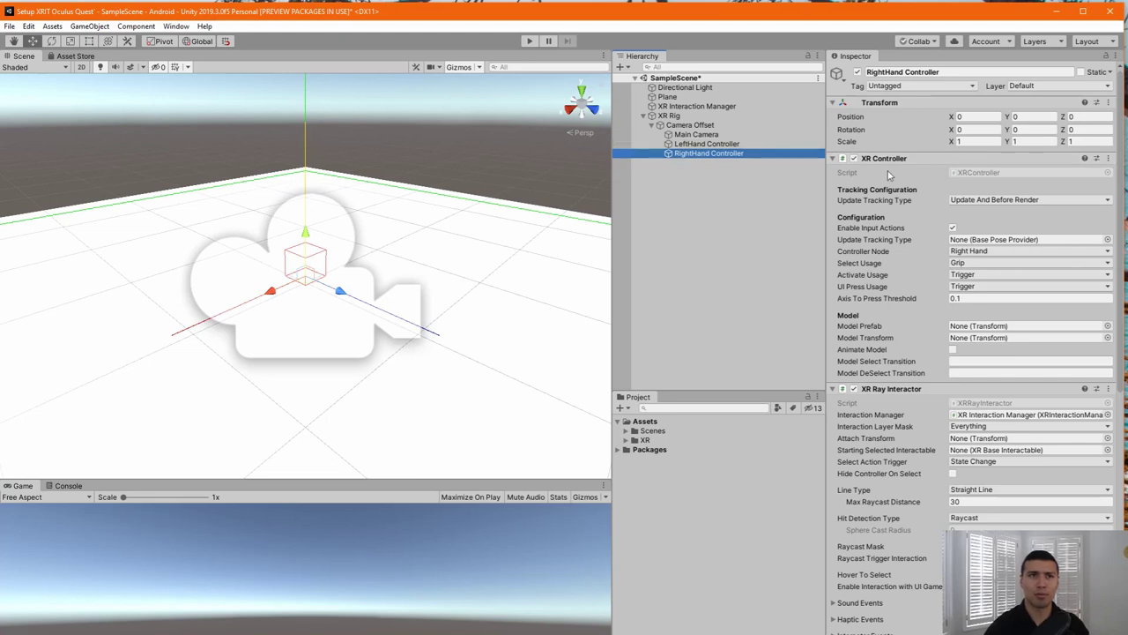
Review the RightHand Controller's components, collapsing XR Ray Interactor and Line Renderer to reach XR Interactor Line Visual, and clear the selection
{"action": "scroll", "coordinate": [939, 288], "scroll_direction": "down", "scroll_amount": 5}
{"action": "scroll", "coordinate": [943, 276], "scroll_direction": "up", "scroll_amount": 3}
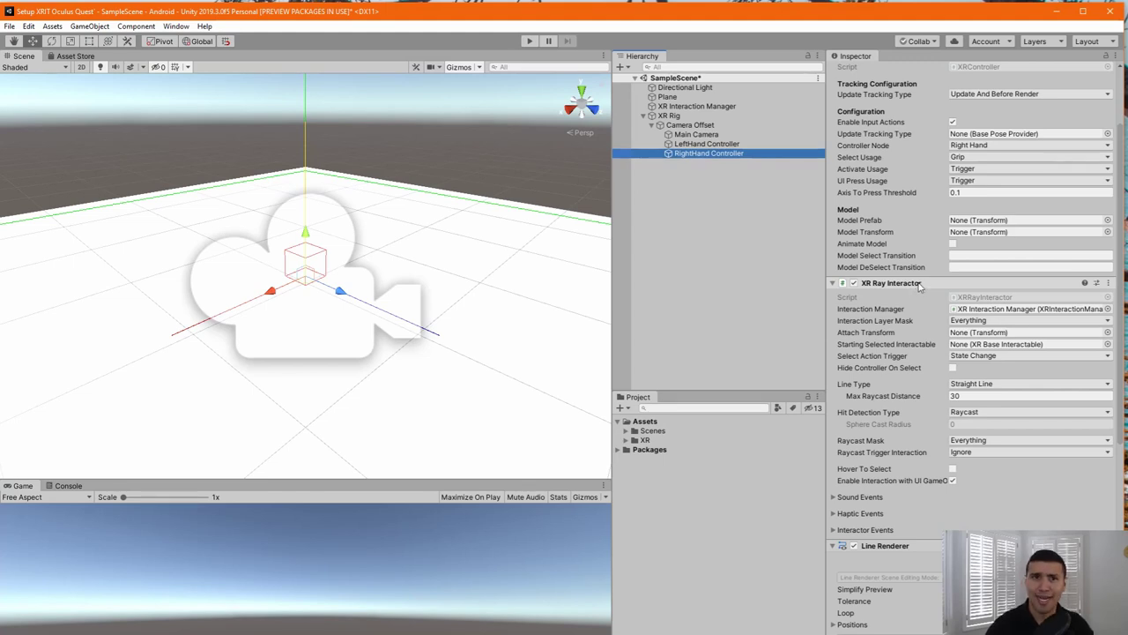
{"action": "left_click", "coordinate": [833, 283]}
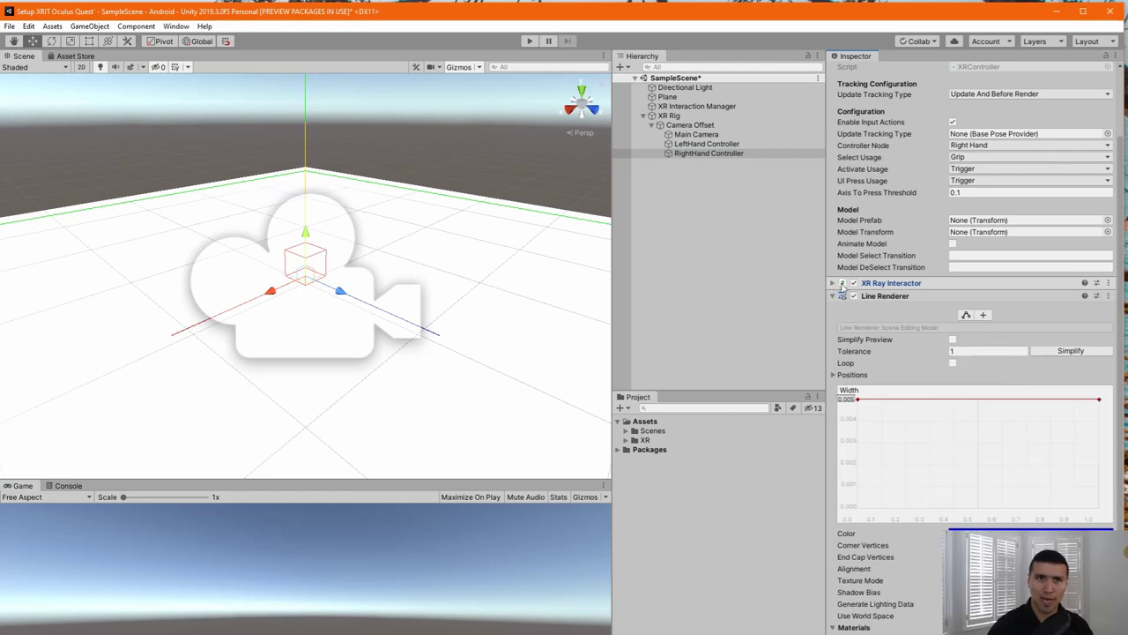
{"action": "left_click", "coordinate": [835, 298]}
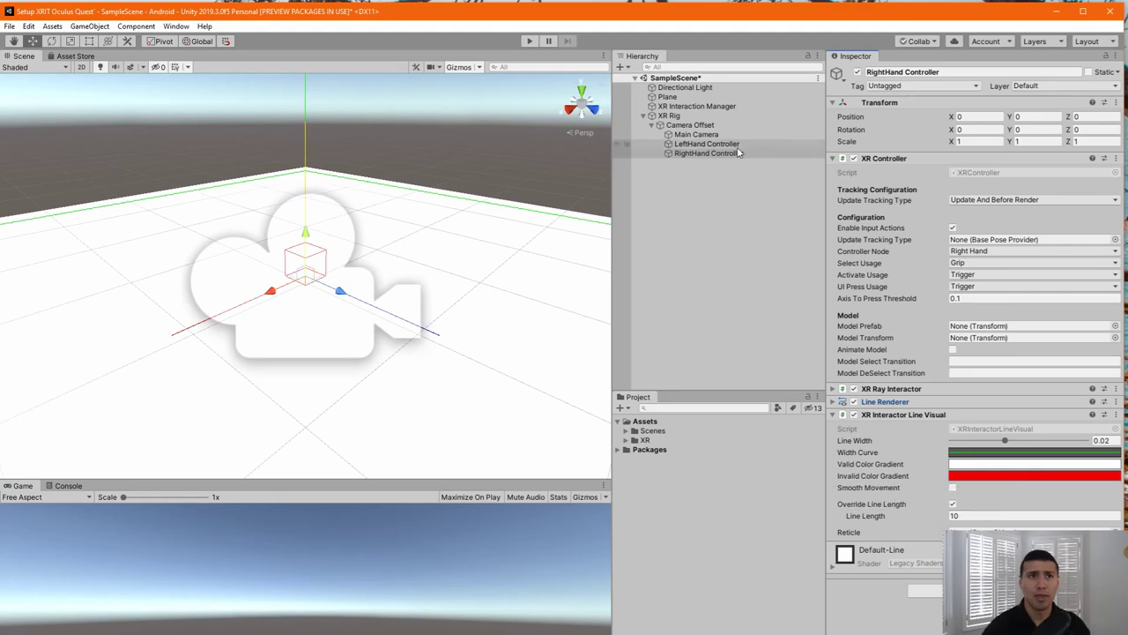
{"action": "left_click", "coordinate": [753, 198]}
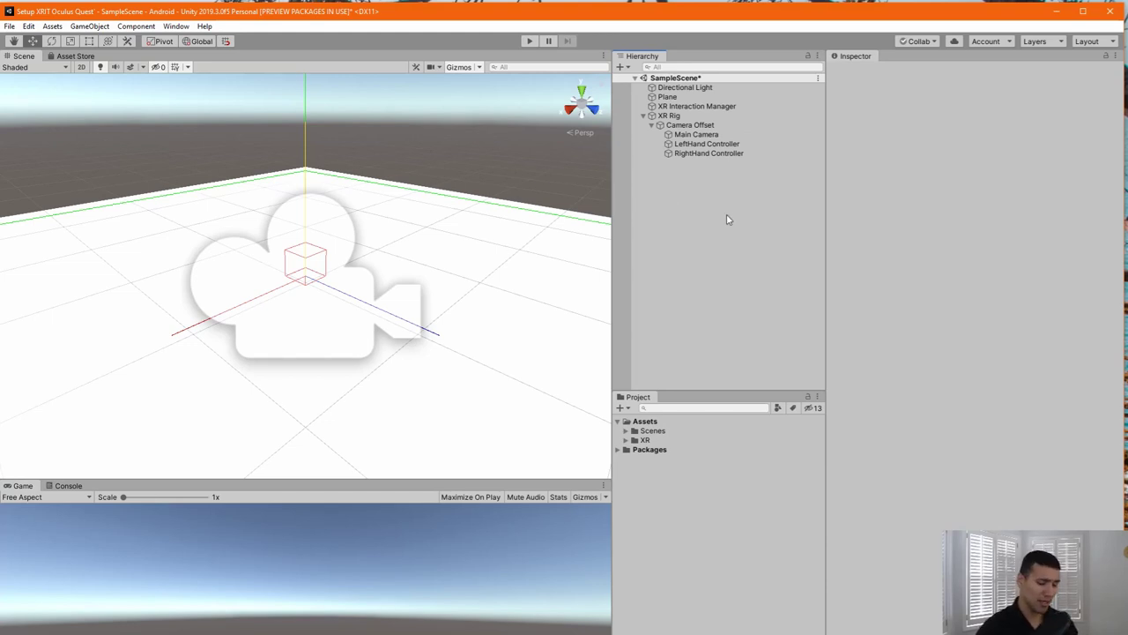
Build and run the Android project, saving the apk as SetupXRITOculusQuest in the project folder
{"action": "key", "text": "ctrl+b"}
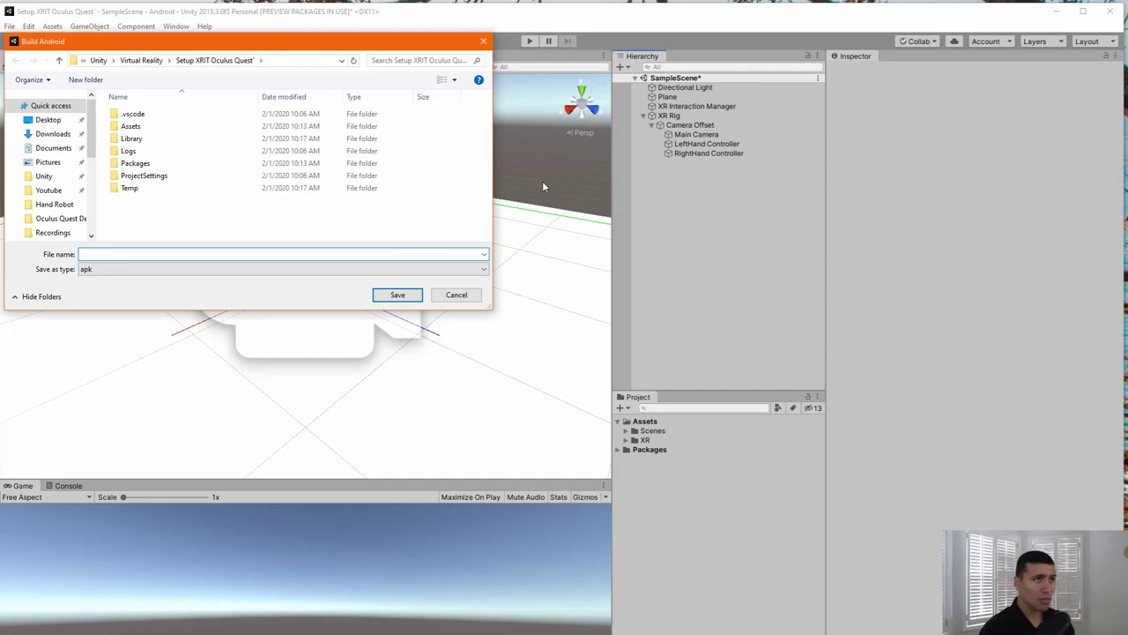
{"action": "type", "text": "Set"}
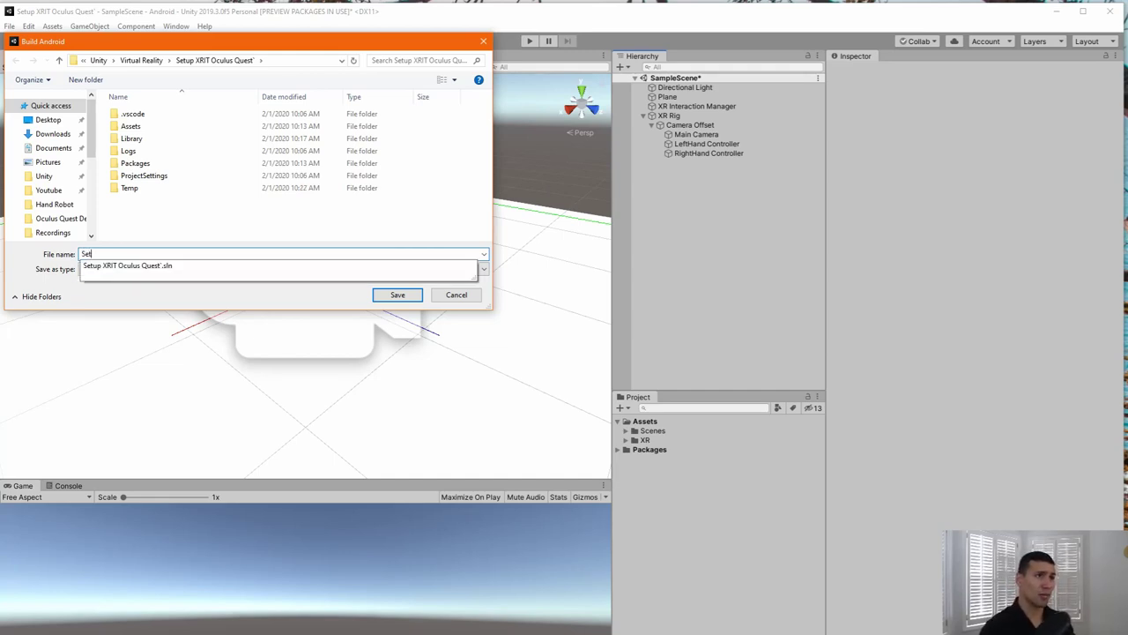
{"action": "type", "text": "u"}
{"action": "key", "text": "Down"}
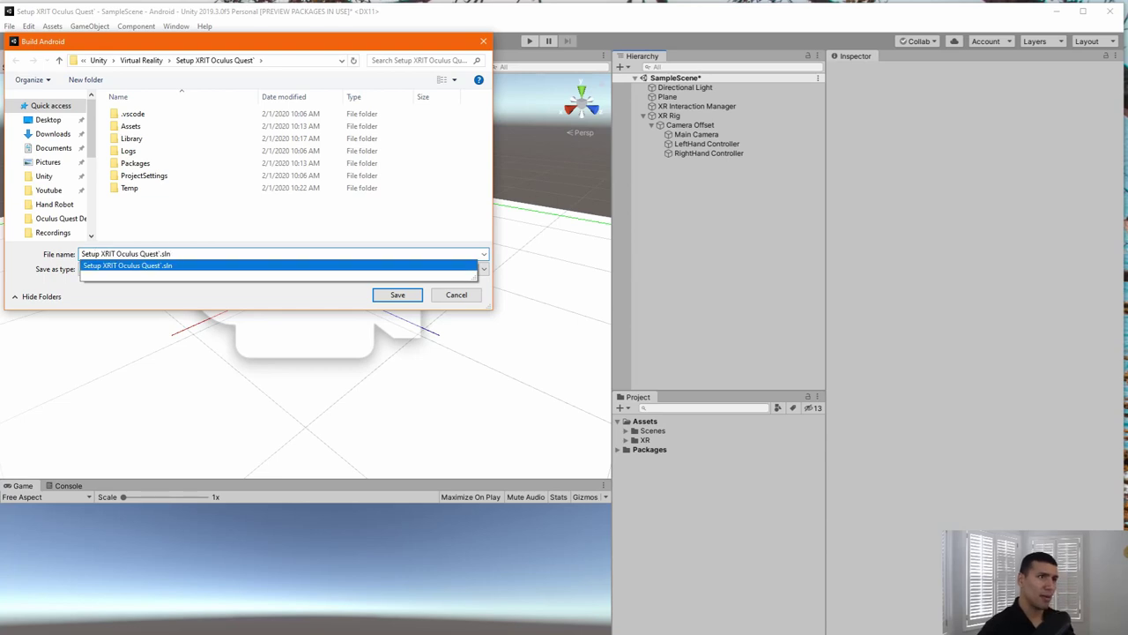
{"action": "key", "text": "BackSpace"}
{"action": "key", "text": "BackSpace"}
{"action": "key", "text": "BackSpace"}
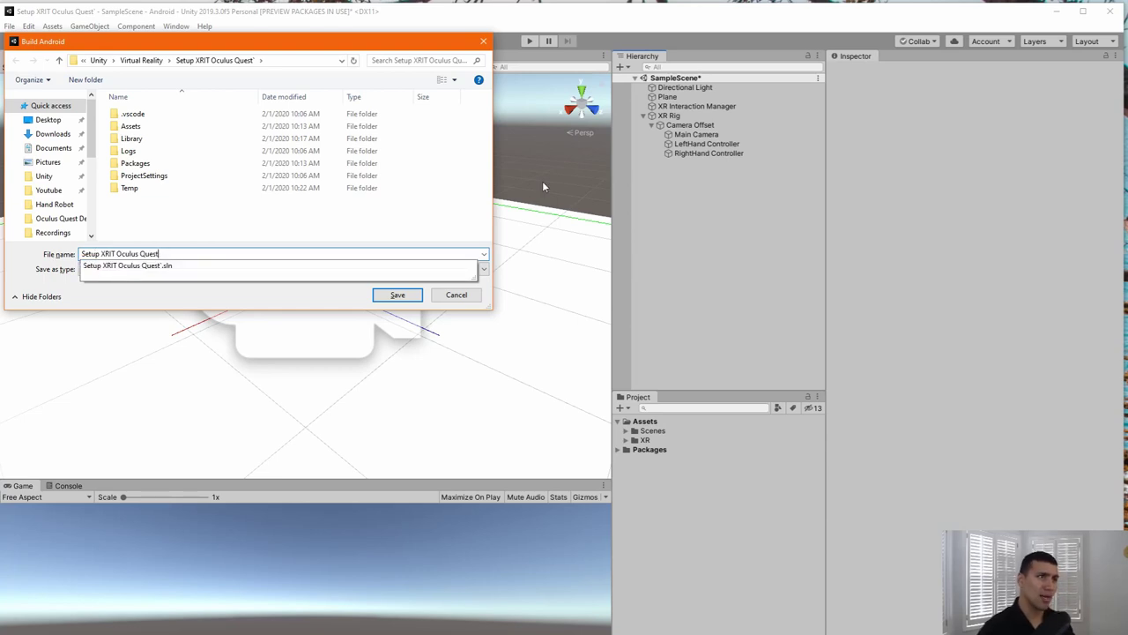
{"action": "key", "text": "BackSpace"}
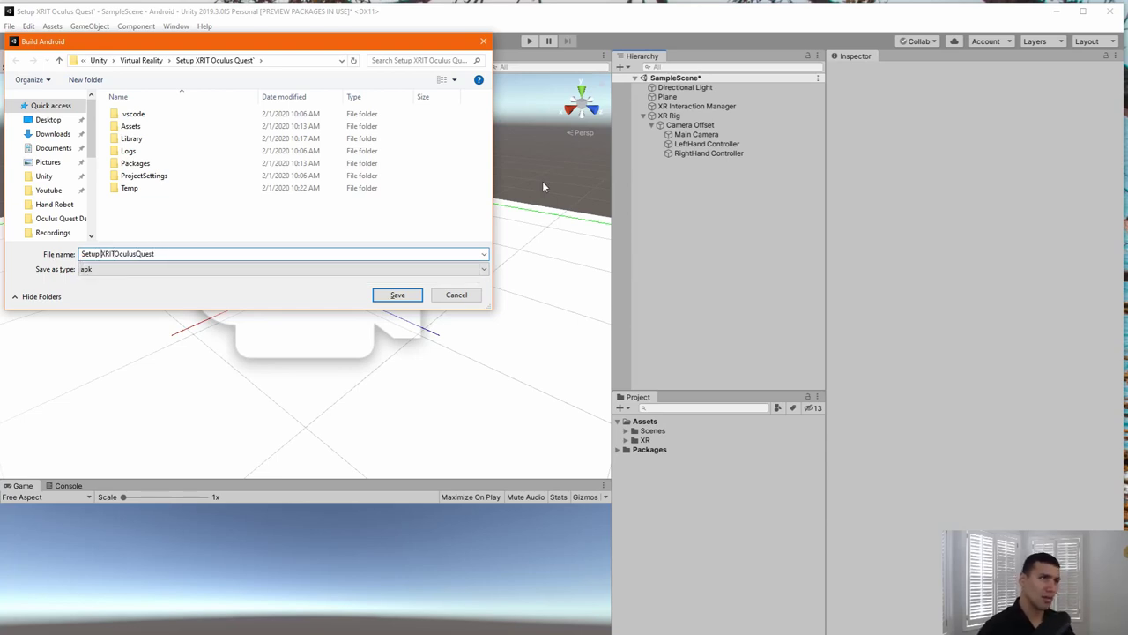
{"action": "left_click", "coordinate": [397, 296]}
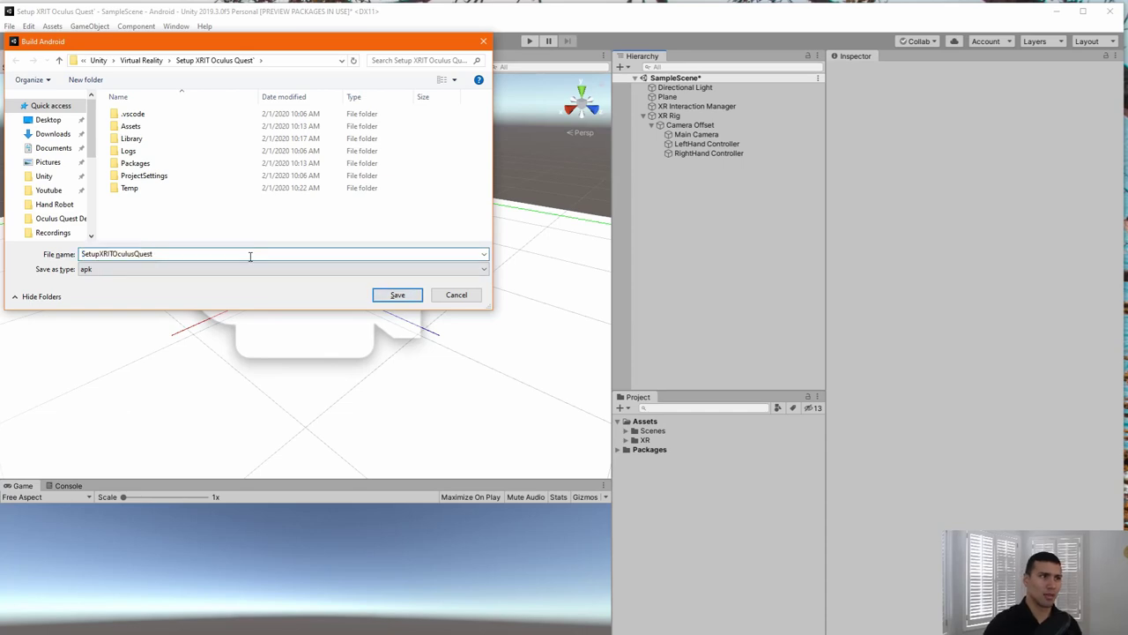
{"action": "key", "text": "Return"}
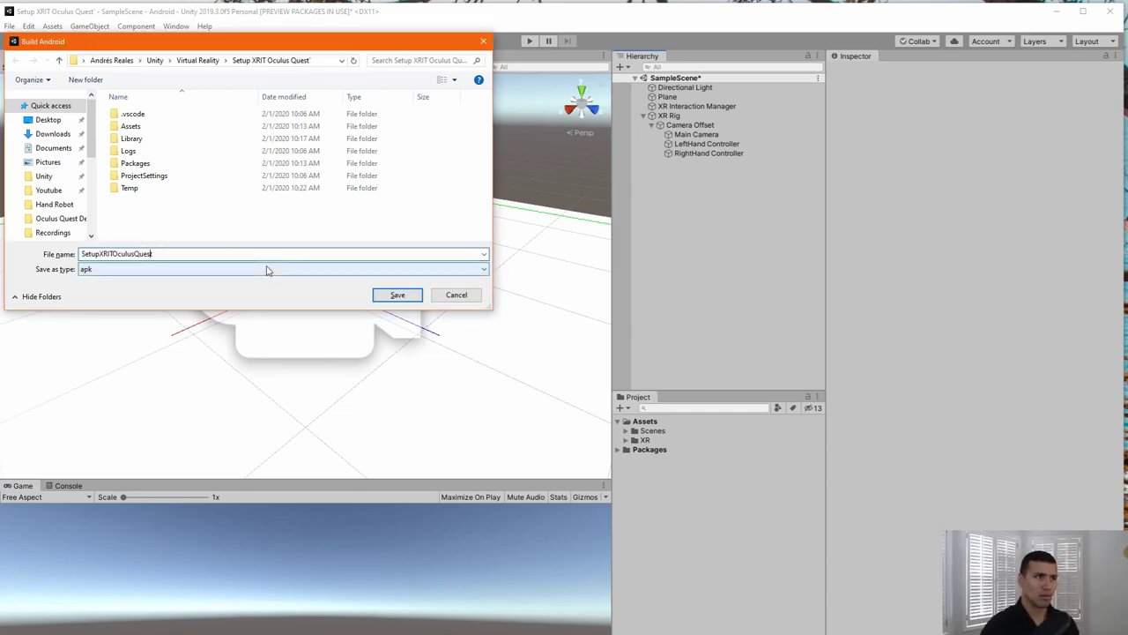
{"action": "key", "text": "Return"}
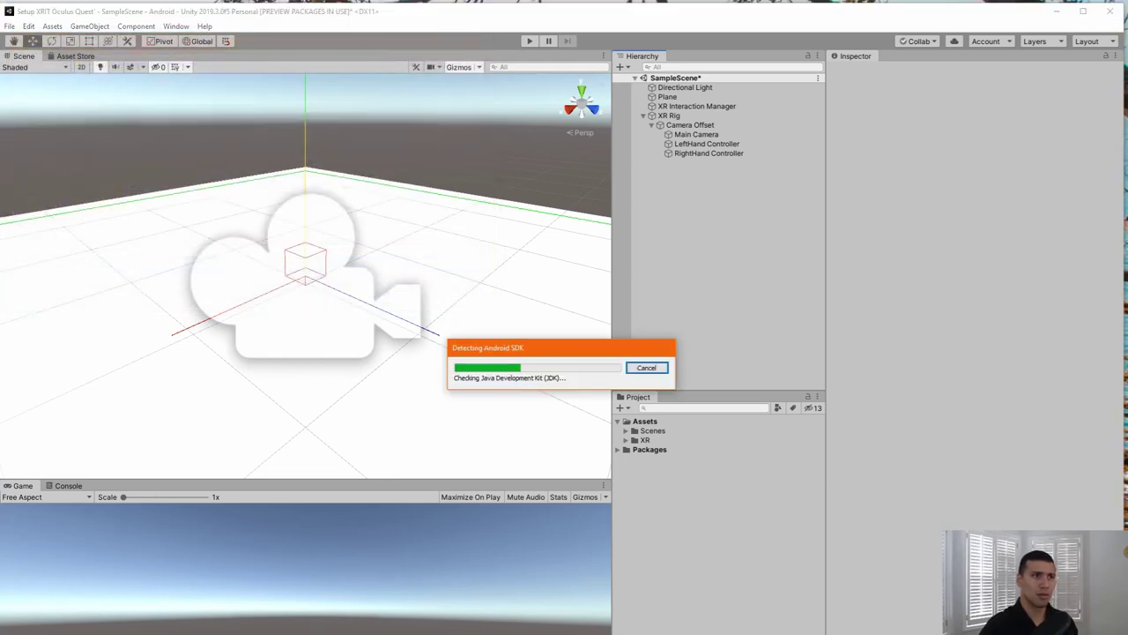